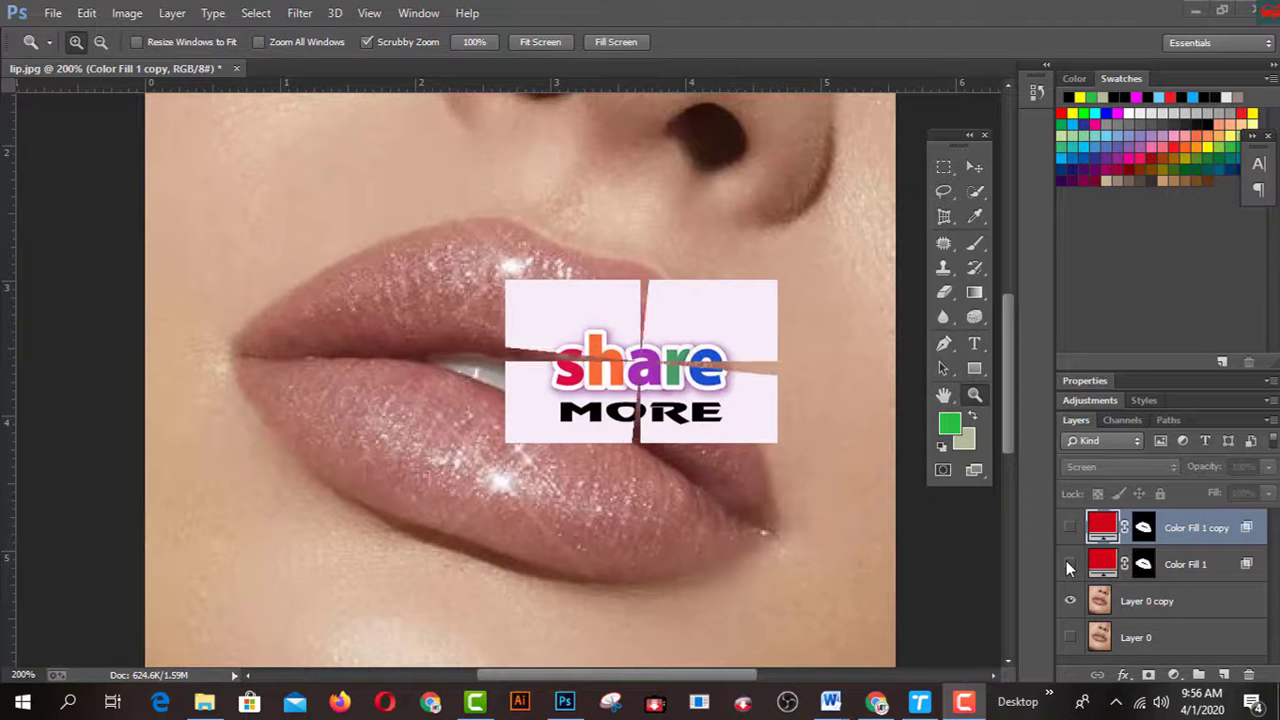
Step: Switch to Chrome and look through the created playlists of the YouTube channel
{"action": "left_click", "coordinate": [875, 701]}
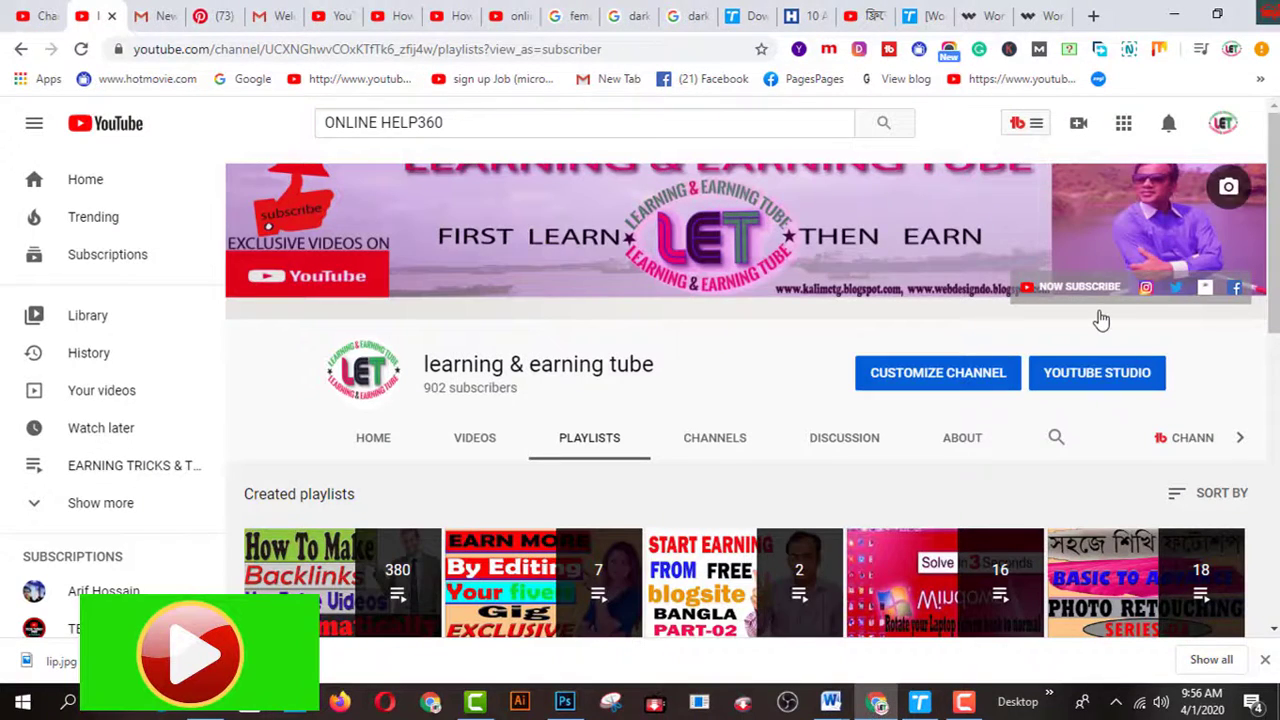
{"action": "scroll", "coordinate": [1118, 492], "scroll_direction": "down", "scroll_amount": 2}
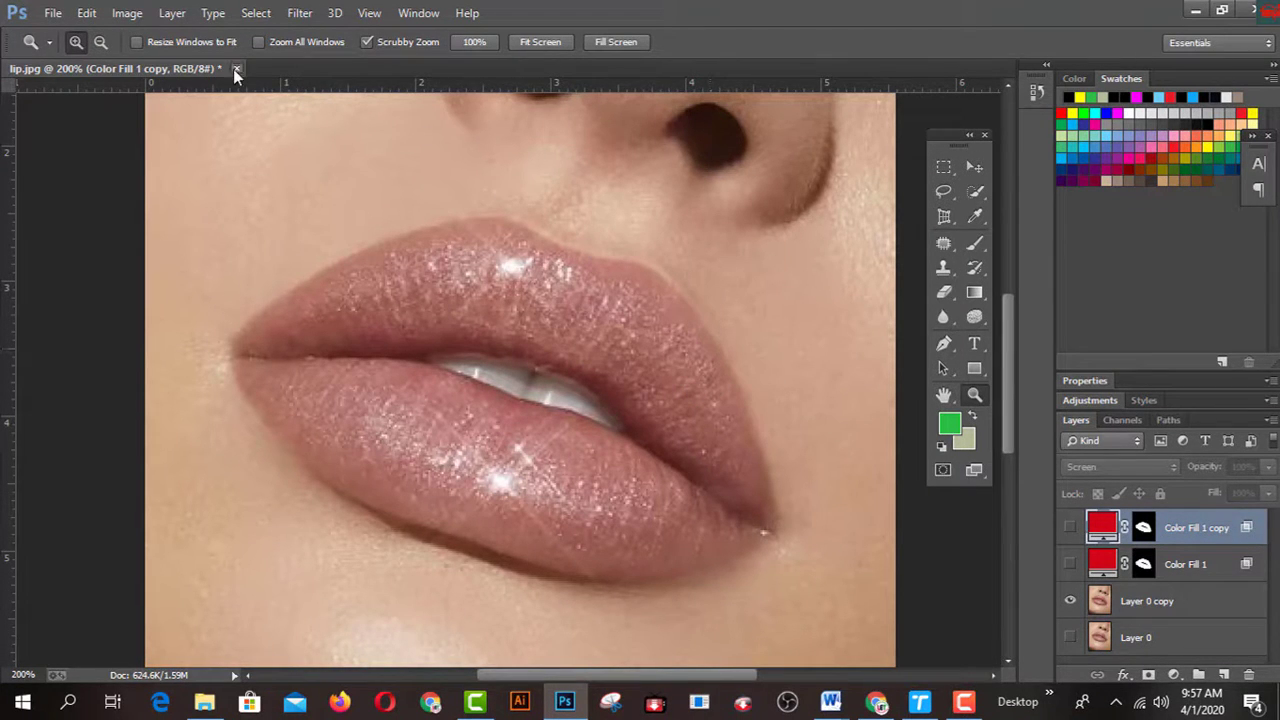
Step: Switch to Photoshop, close the edited lip.jpg without saving, and reopen the original lip image from the Desktop
{"action": "left_click", "coordinate": [236, 69]}
{"action": "left_click", "coordinate": [666, 279]}
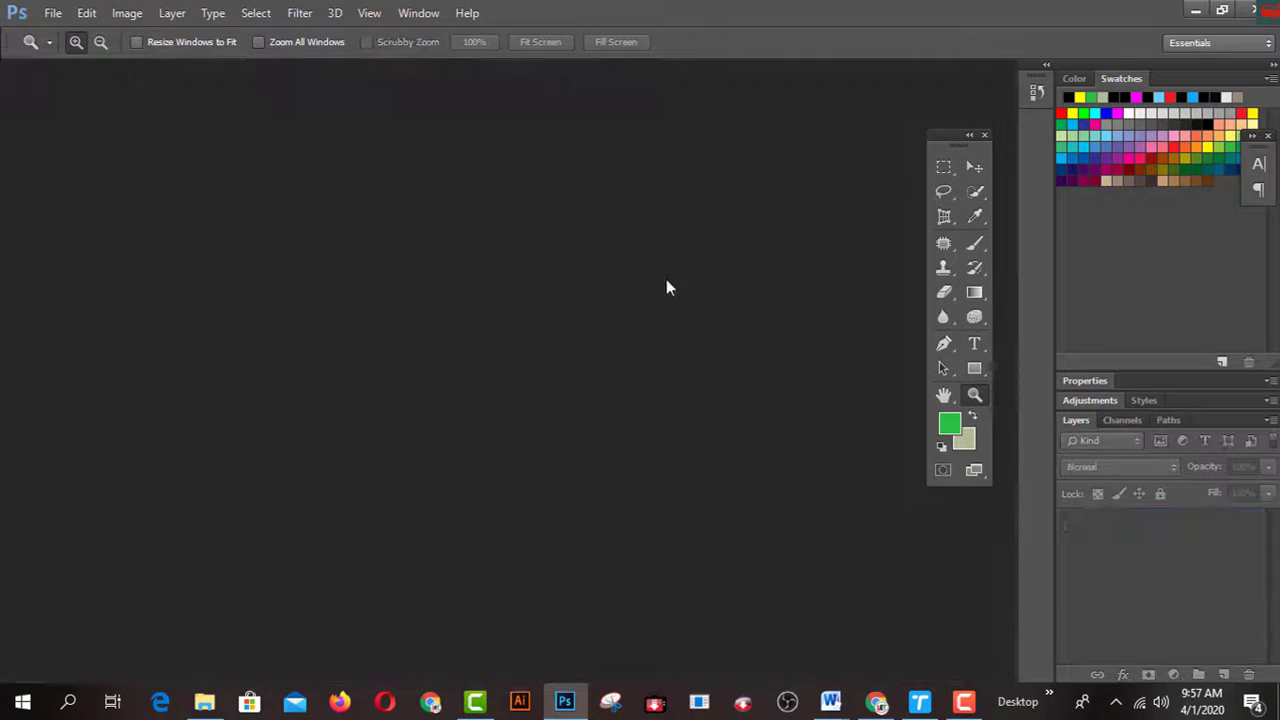
{"action": "left_click", "coordinate": [51, 14]}
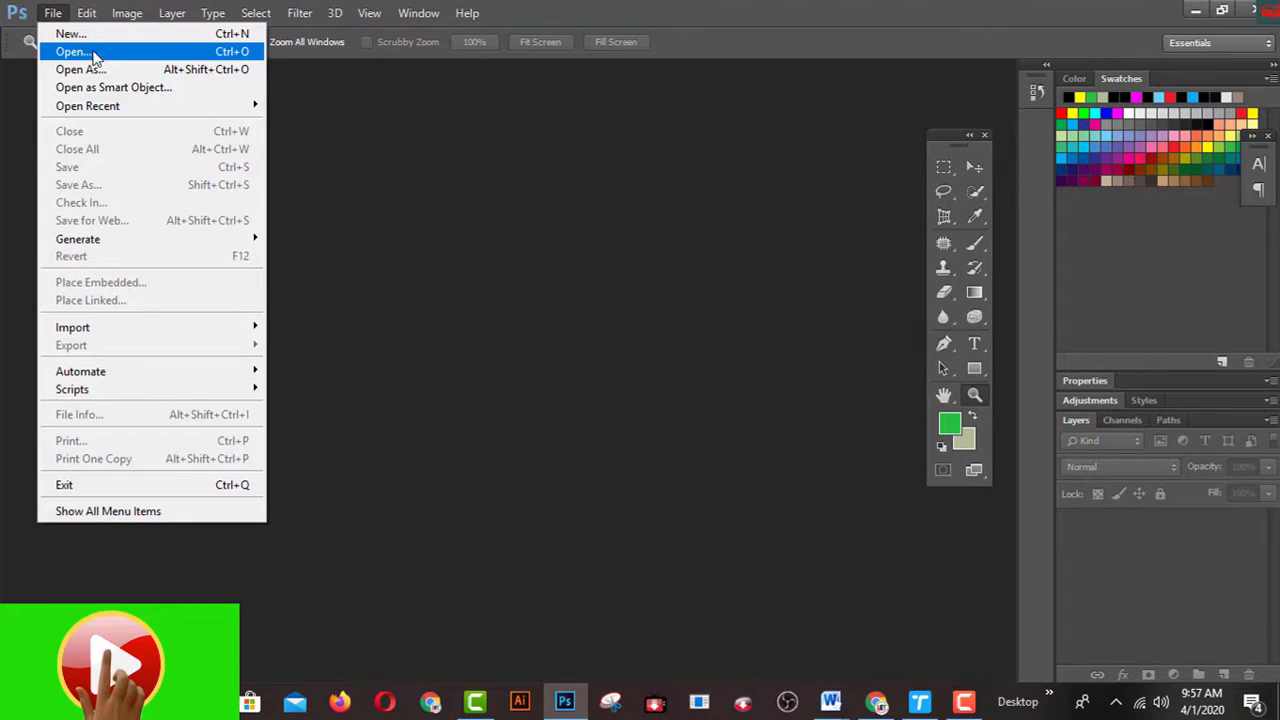
{"action": "left_click", "coordinate": [125, 55]}
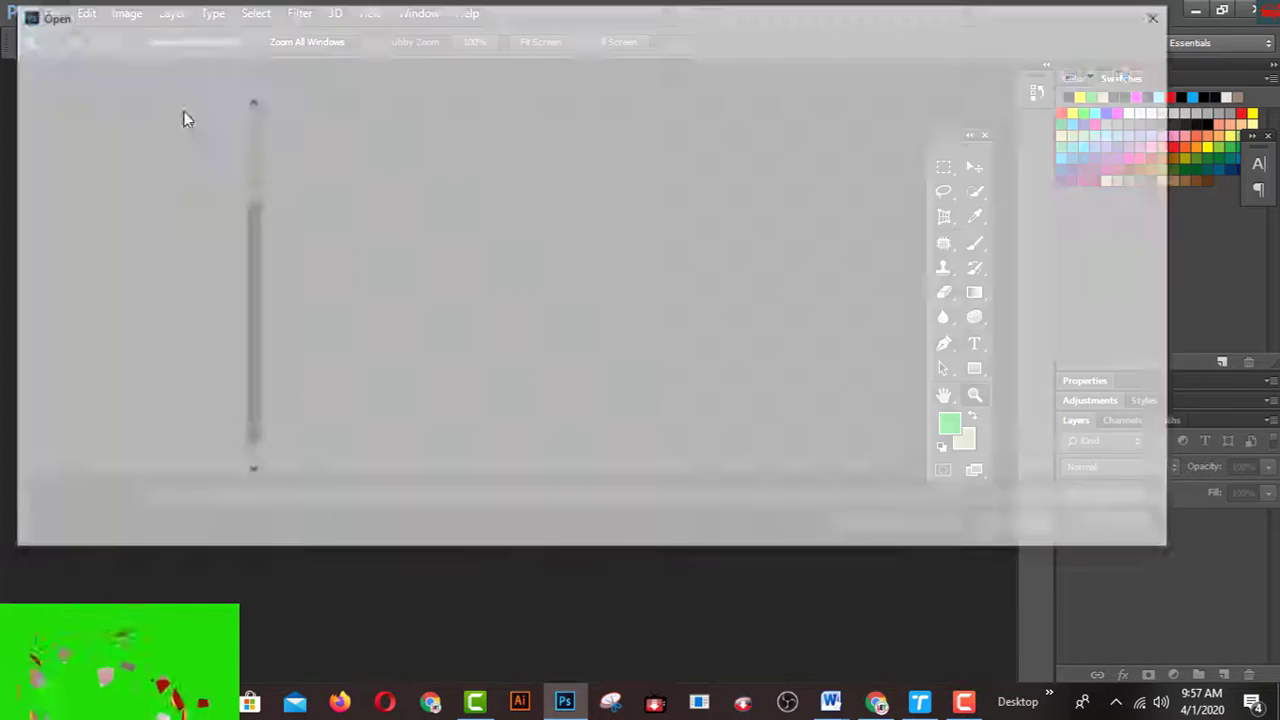
{"action": "left_click", "coordinate": [623, 150]}
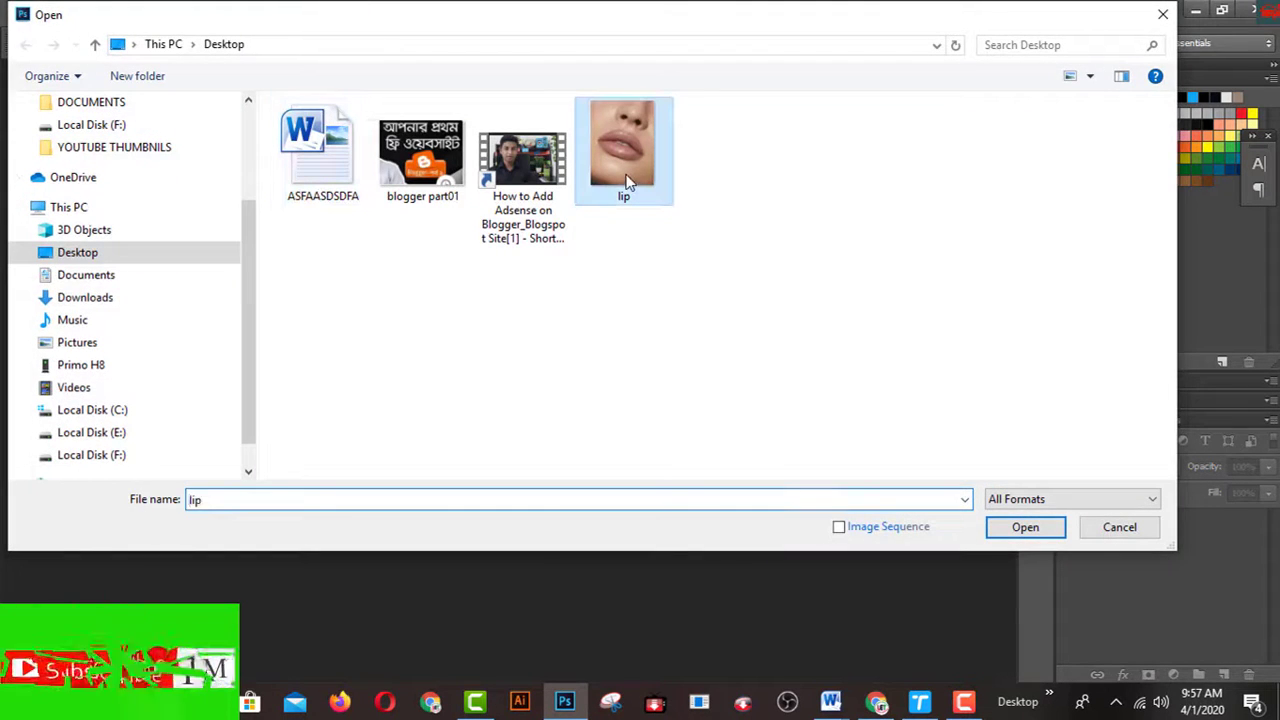
{"action": "left_click", "coordinate": [1047, 529]}
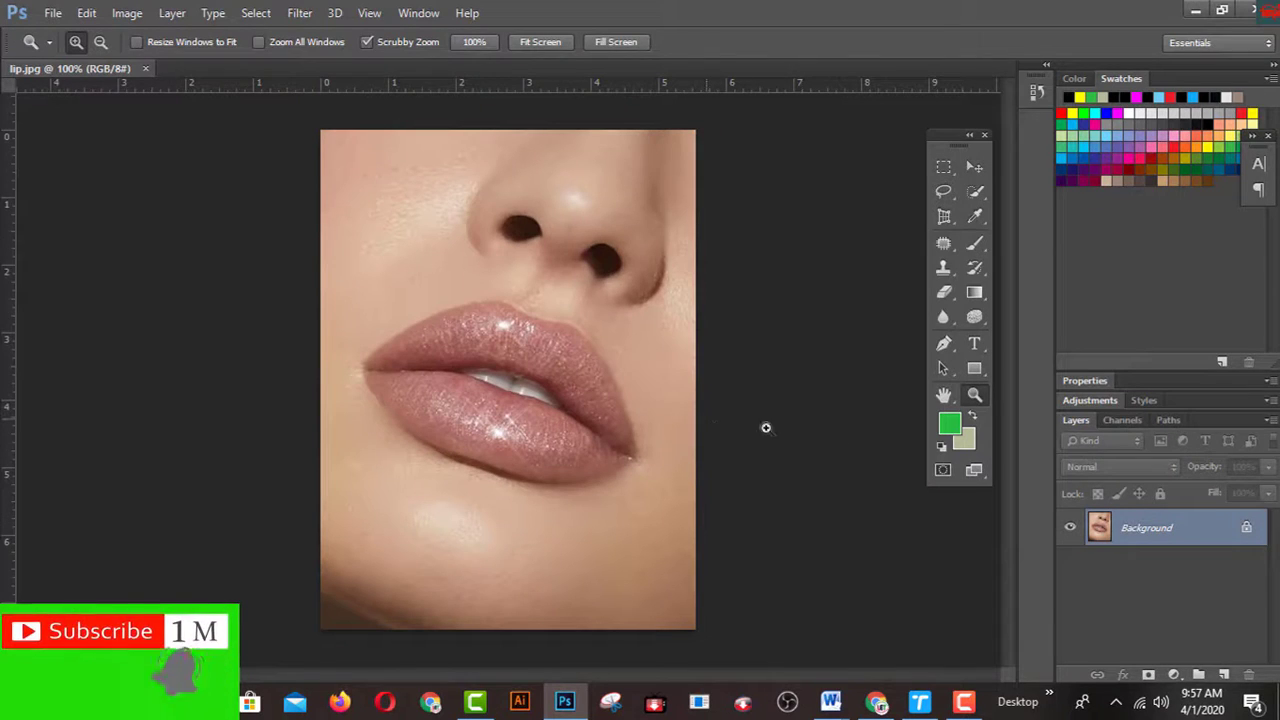
Step: Unlock the Background layer of the lip photo and duplicate the resulting layer
{"action": "left_click", "coordinate": [1246, 528]}
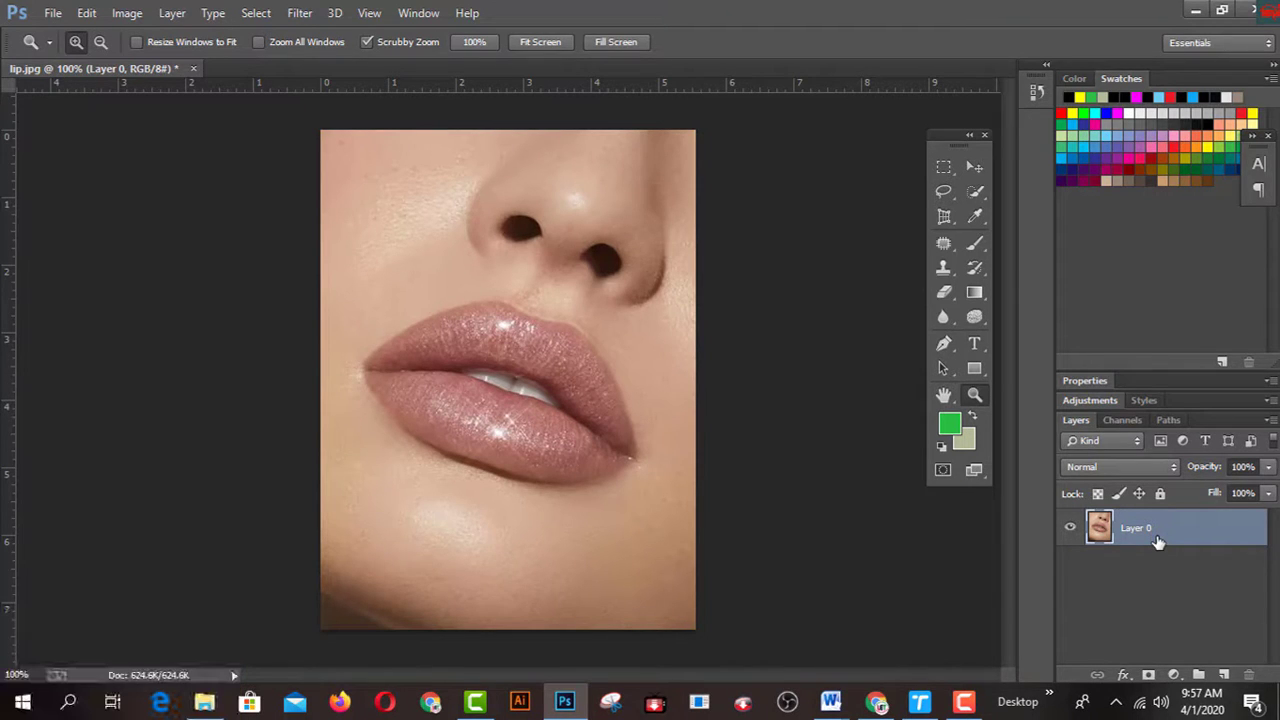
{"action": "key", "text": "ctrl+j"}
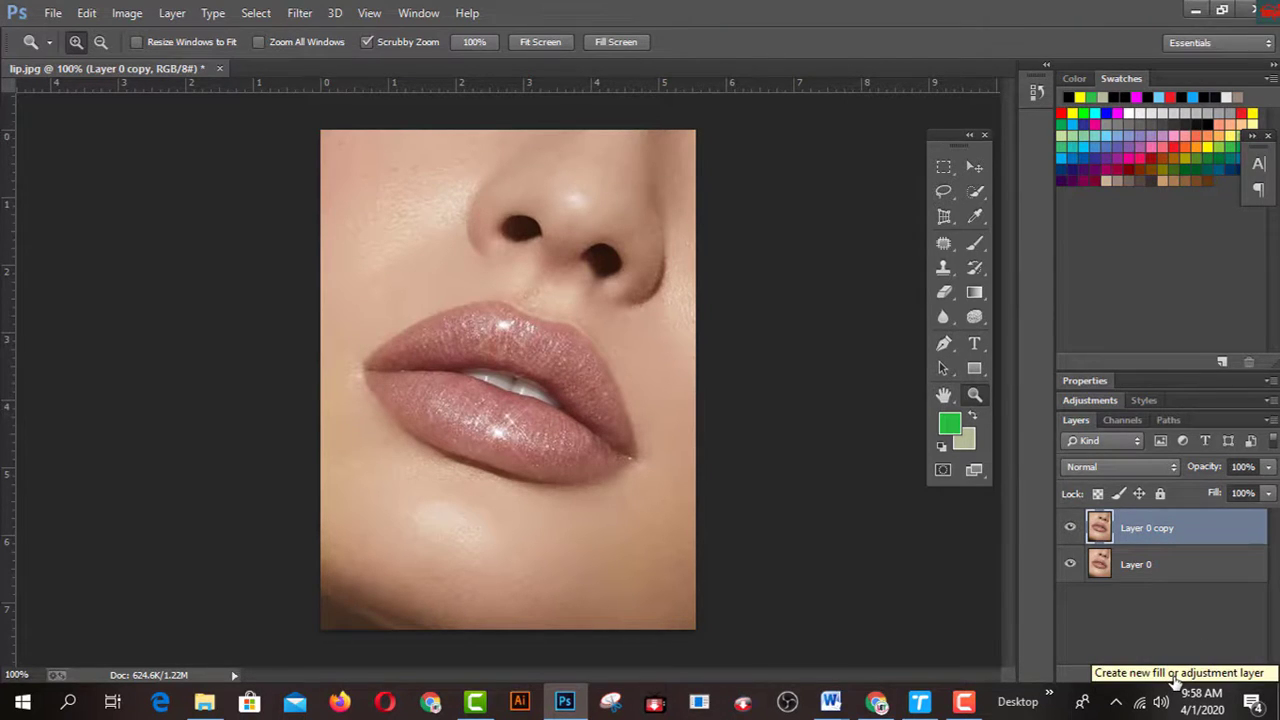
Step: Add a Solid Color fill layer above the duplicated photo layer using the crimson colour b50550
{"action": "left_click", "coordinate": [1176, 680]}
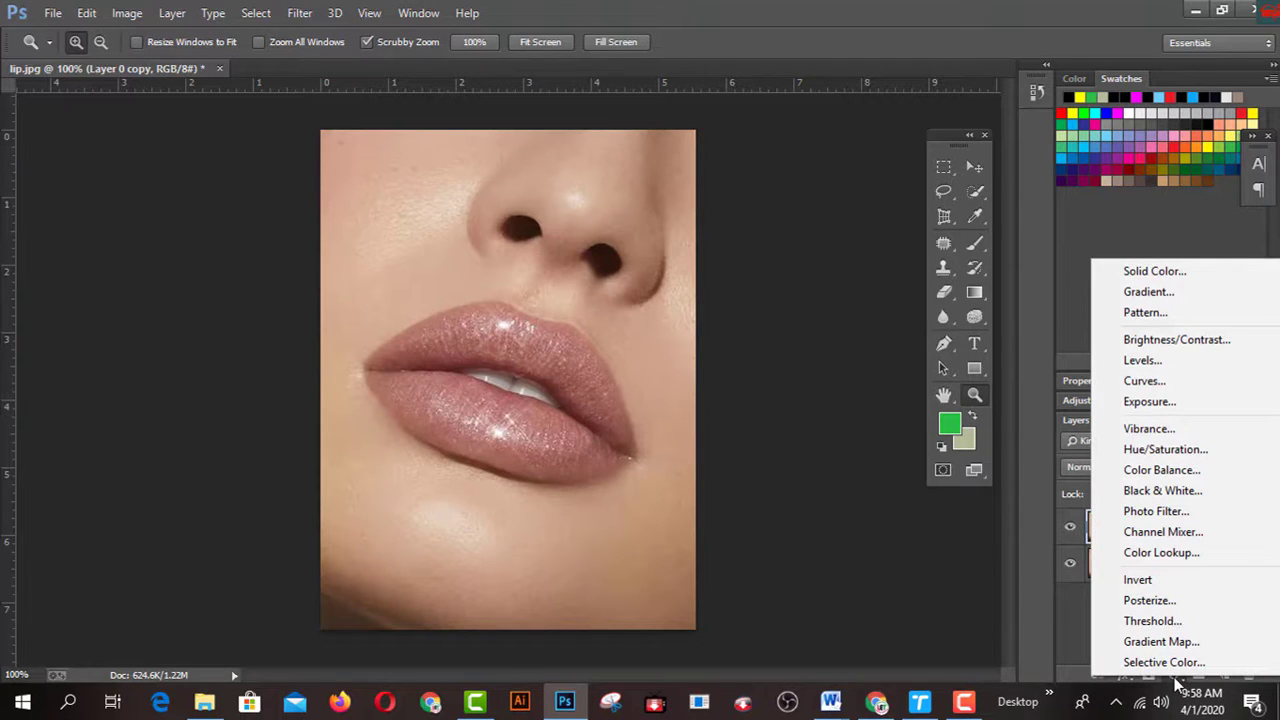
{"action": "left_click", "coordinate": [1144, 280]}
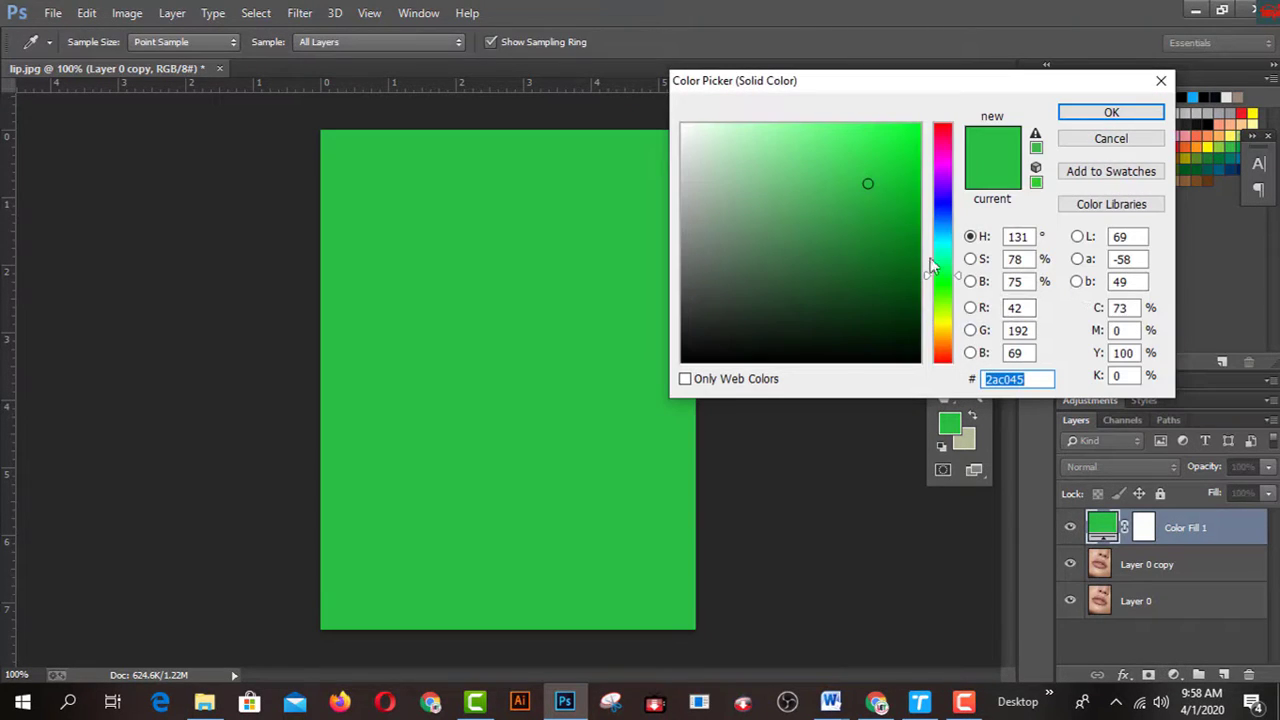
{"action": "mouse_move", "coordinate": [942, 163]}
{"action": "left_mouse_down"}
{"action": "mouse_move", "coordinate": [943, 146]}
{"action": "mouse_move", "coordinate": [908, 157]}
{"action": "mouse_move", "coordinate": [910, 195]}
{"action": "mouse_move", "coordinate": [887, 129]}
{"action": "mouse_move", "coordinate": [914, 129]}
{"action": "mouse_move", "coordinate": [913, 193]}
{"action": "left_mouse_up"}
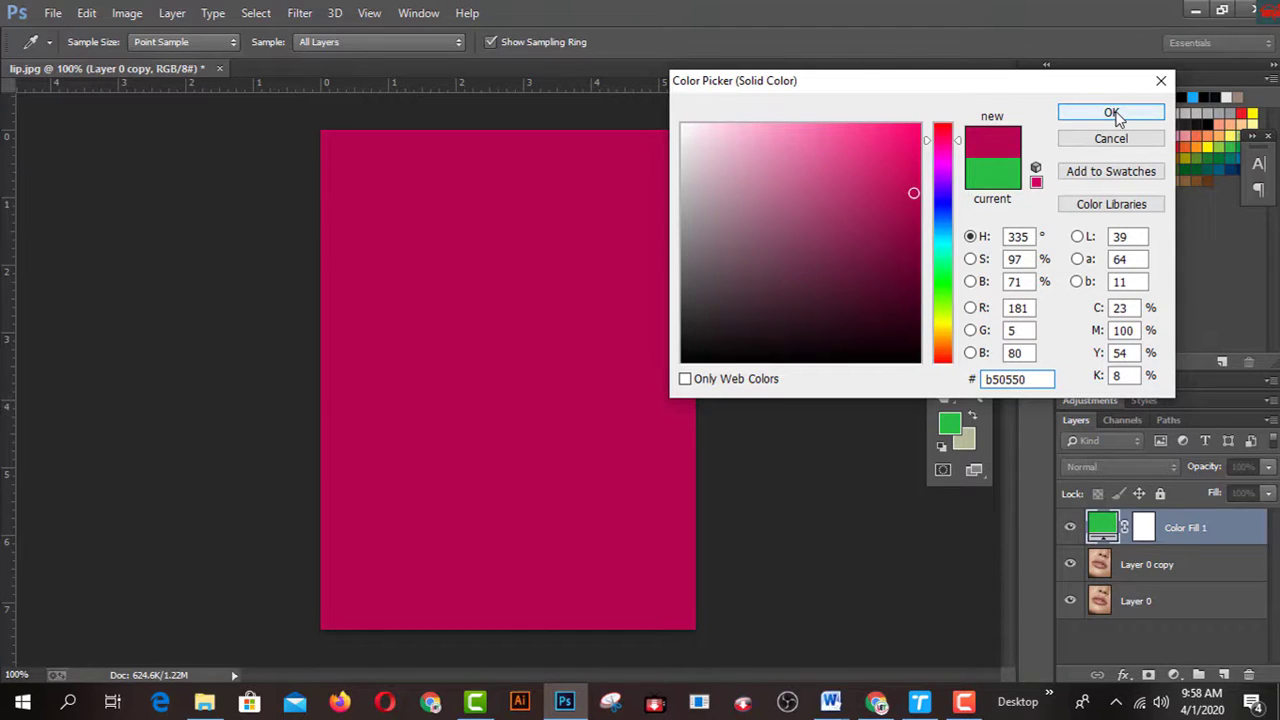
{"action": "left_click", "coordinate": [1113, 113]}
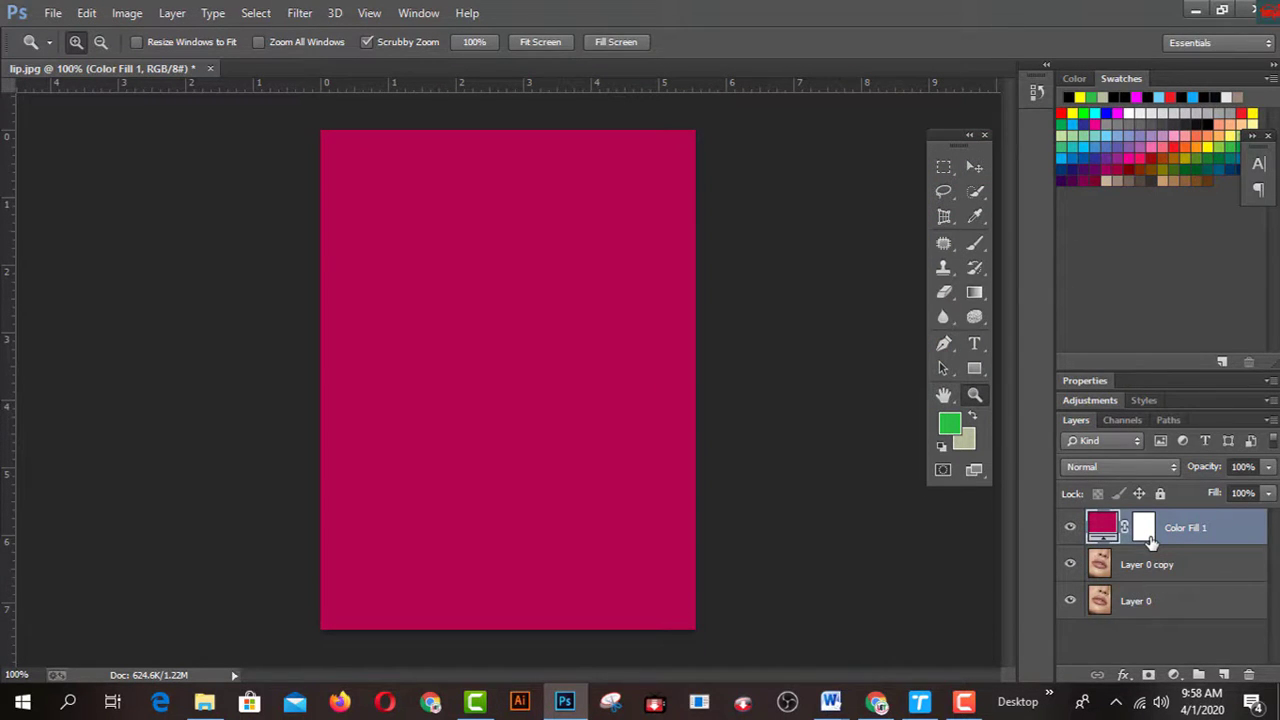
Step: Set the colour fill layer's blend mode to Multiply and invert its layer mask to black
{"action": "left_click", "coordinate": [1120, 466]}
{"action": "left_click", "coordinate": [1087, 70]}
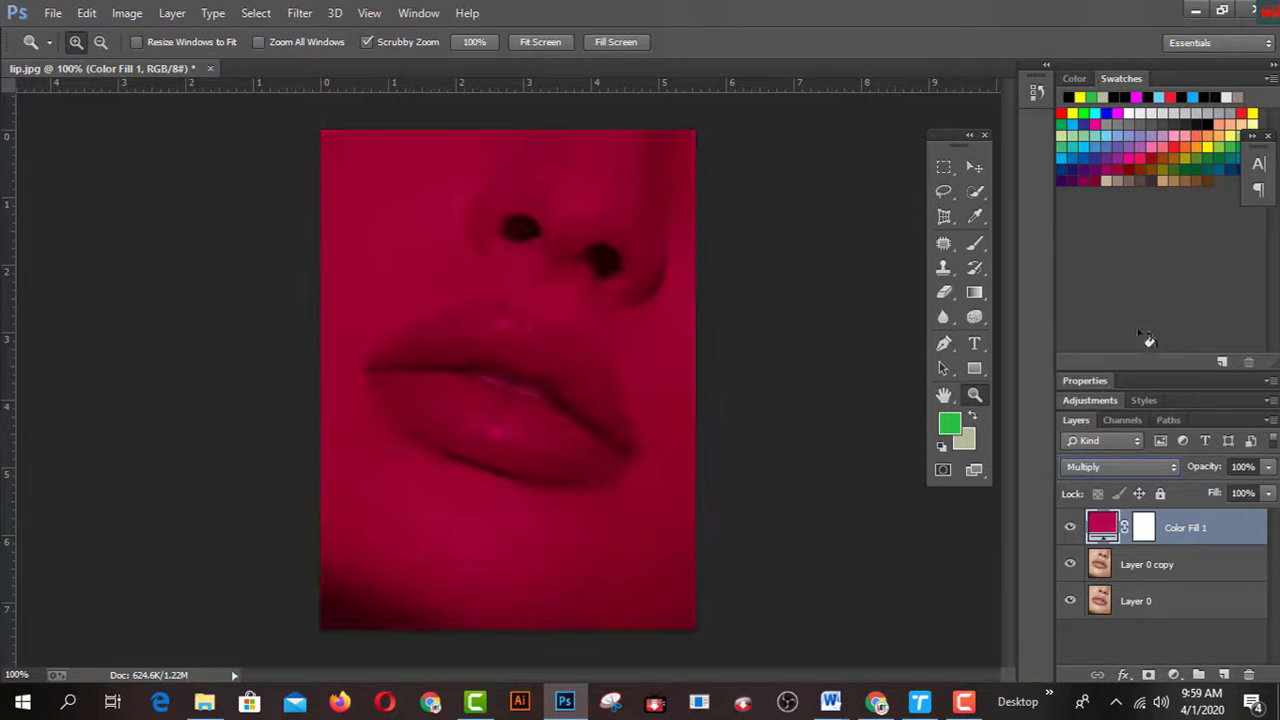
{"action": "left_click", "coordinate": [1145, 527]}
{"action": "key", "text": "ctrl+i"}
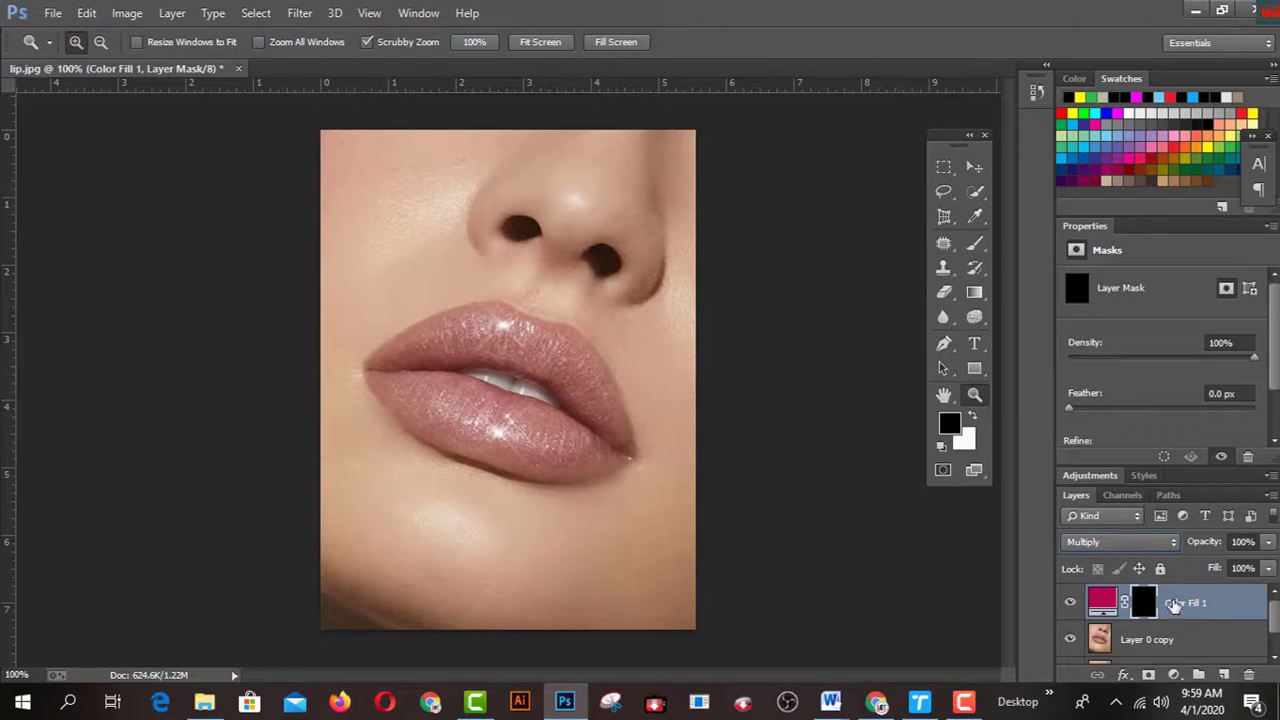
{"action": "left_click", "coordinate": [1170, 545]}
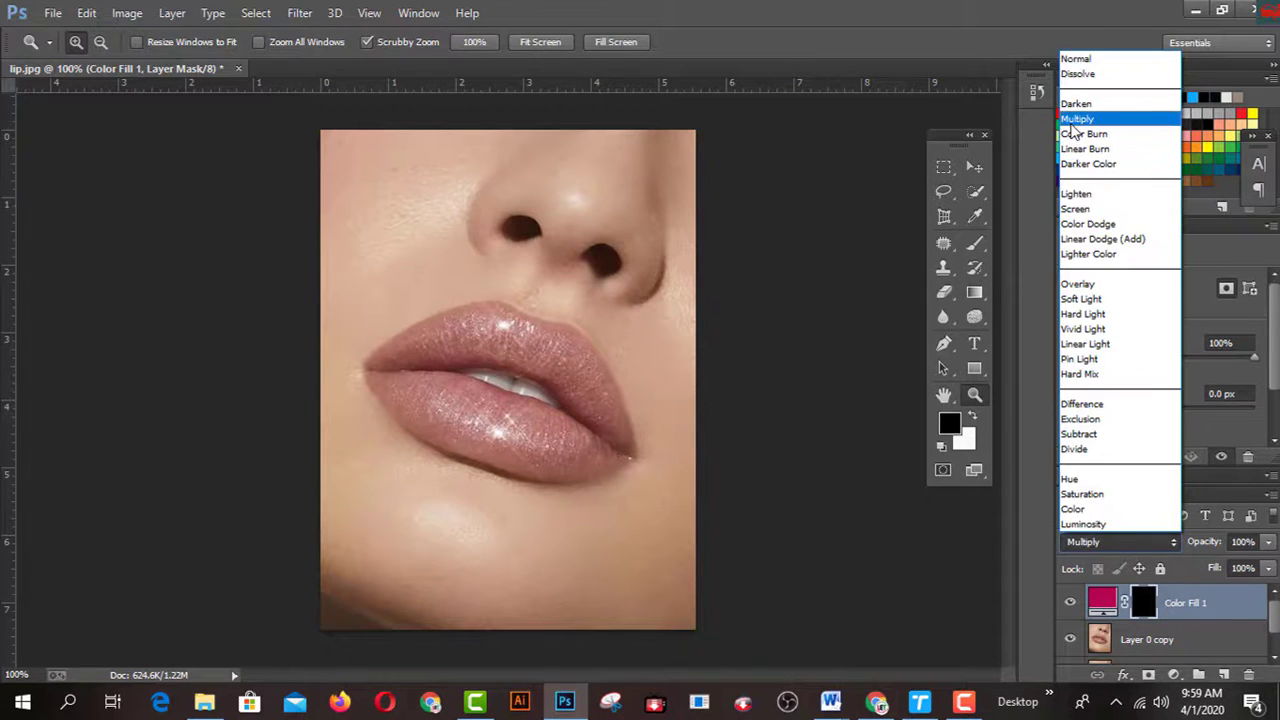
{"action": "left_click", "coordinate": [1071, 125]}
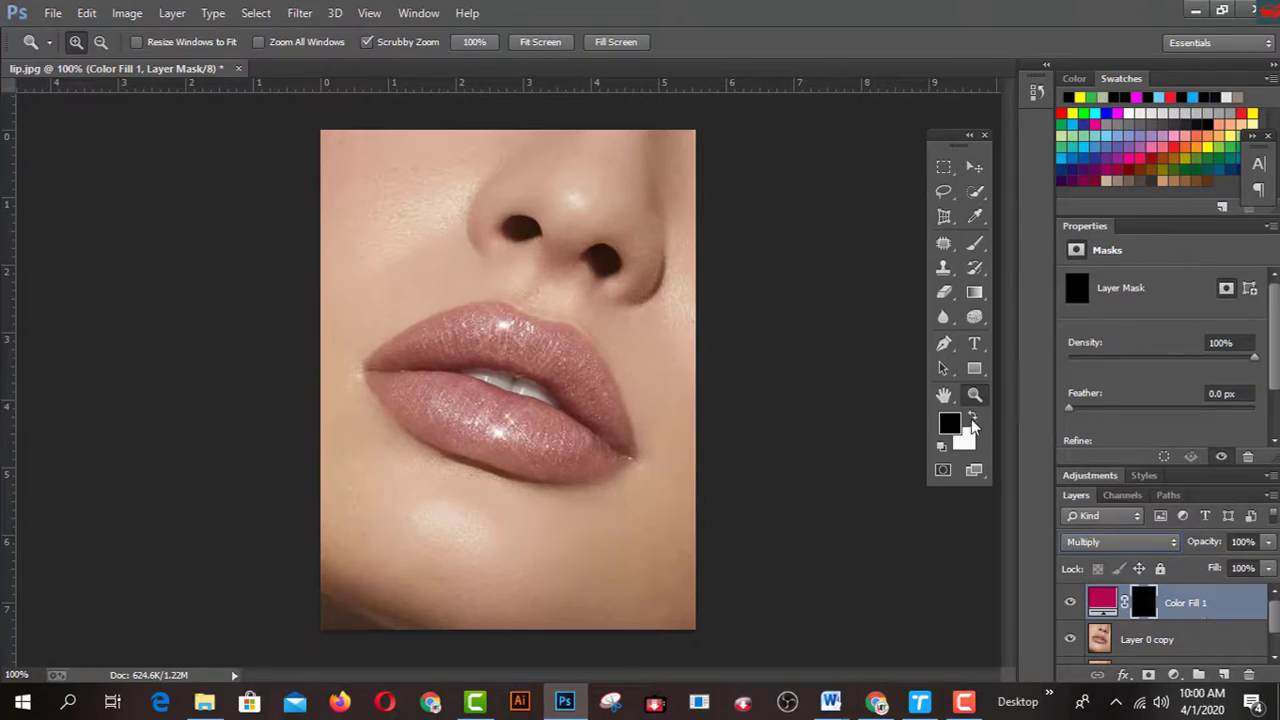
Step: Make white the foreground colour and set up the Brush tool with a 10 px soft round tip for the lip mask
{"action": "left_click", "coordinate": [971, 420]}
{"action": "left_click", "coordinate": [502, 410]}
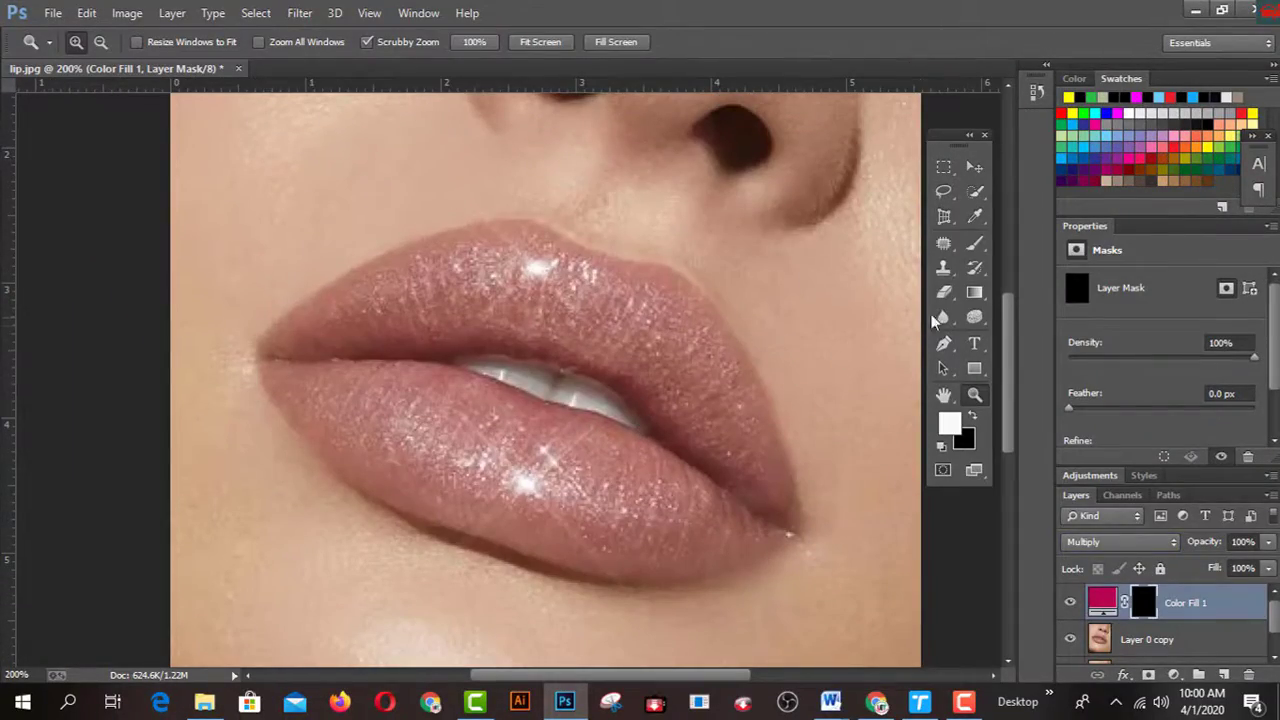
{"action": "left_click", "coordinate": [975, 243]}
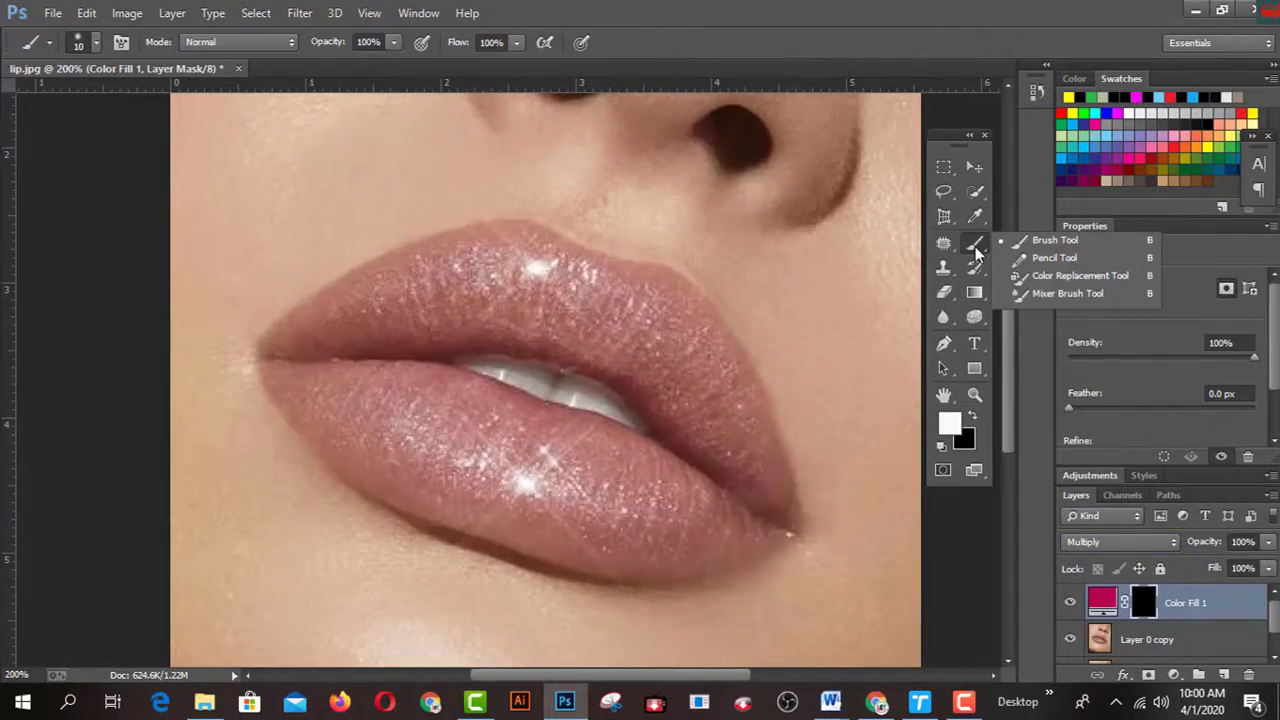
{"action": "left_click", "coordinate": [1040, 244]}
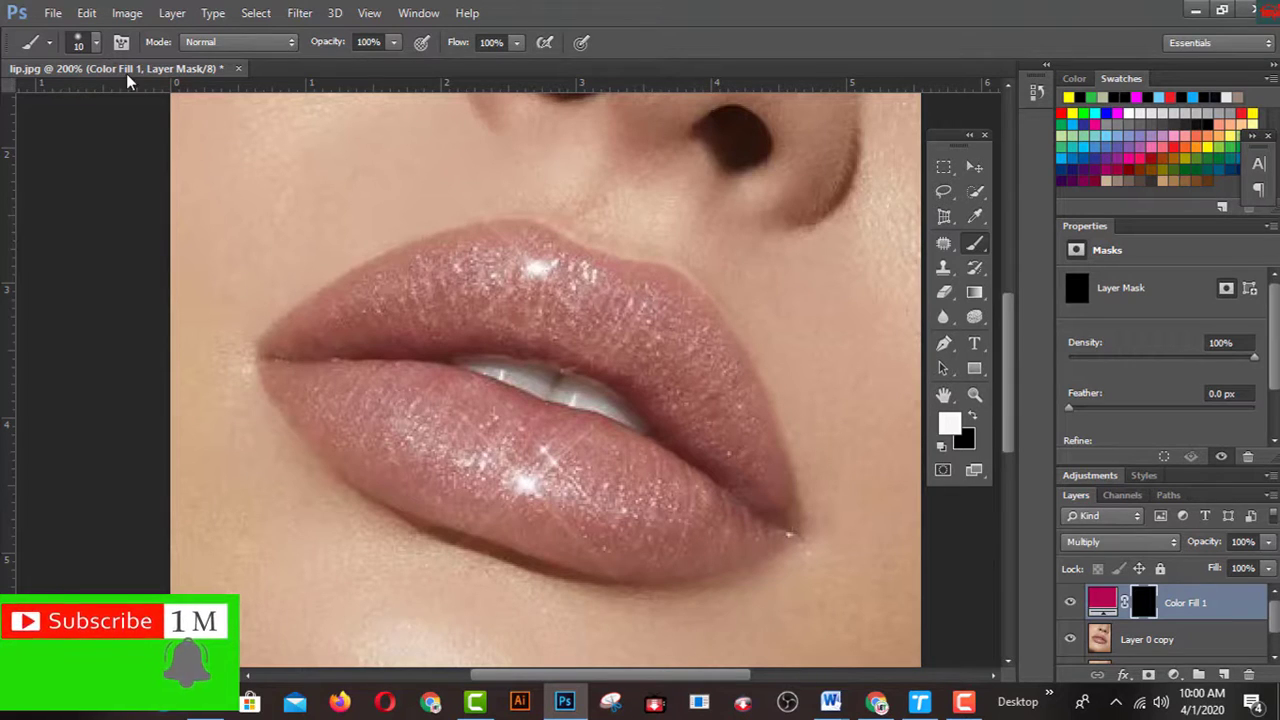
{"action": "left_click", "coordinate": [96, 44]}
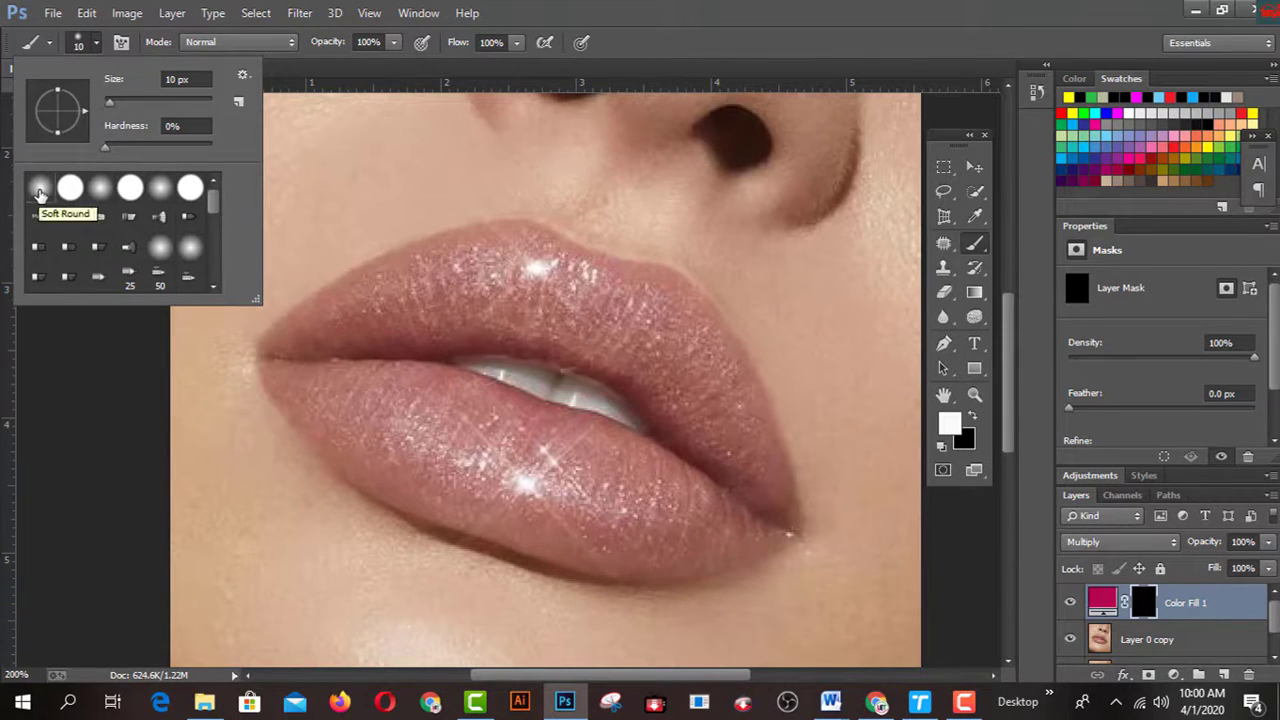
{"action": "left_click_drag", "start_coordinate": [109, 103], "coordinate": [114, 107]}
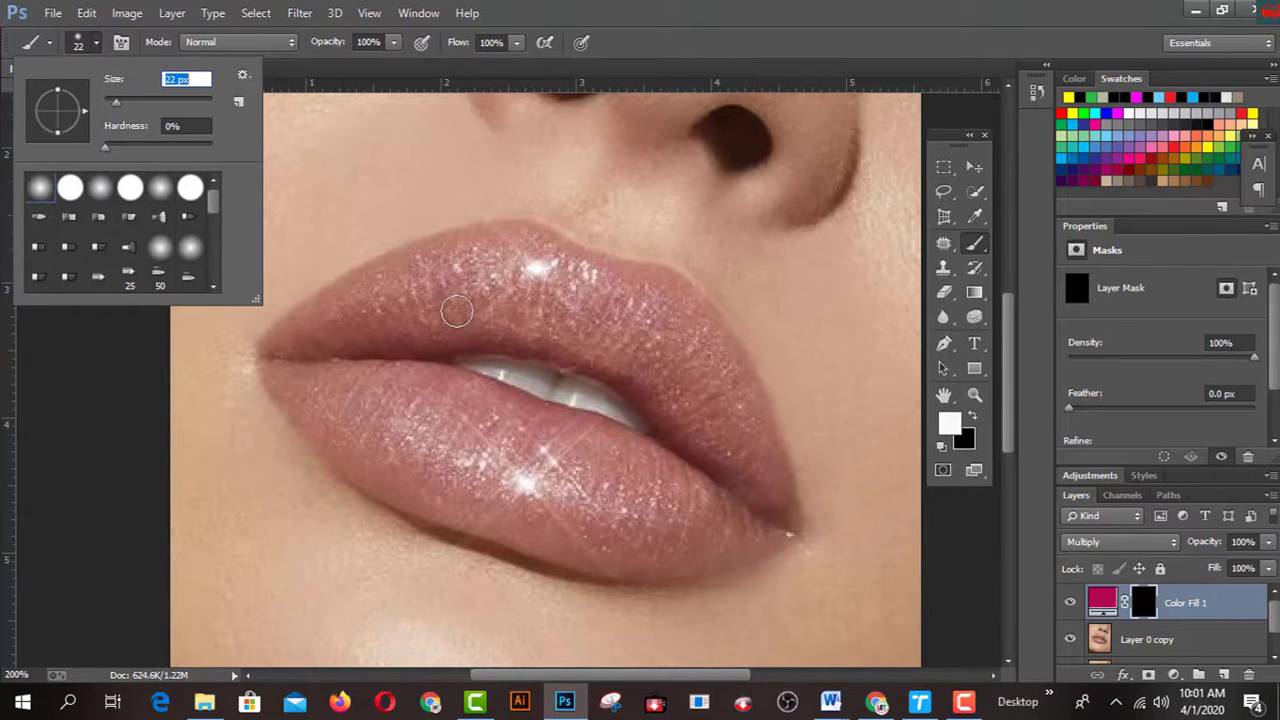
{"action": "type", "text": "10"}
{"action": "key", "text": "Return"}
Step: Paint white over the whole upper lip on the fill layer's mask, out to its edges
{"action": "mouse_move", "coordinate": [488, 276]}
{"action": "left_mouse_down"}
{"action": "mouse_move", "coordinate": [346, 309]}
{"action": "mouse_move", "coordinate": [277, 348]}
{"action": "mouse_move", "coordinate": [451, 300]}
{"action": "mouse_move", "coordinate": [588, 300]}
{"action": "mouse_move", "coordinate": [601, 322]}
{"action": "mouse_move", "coordinate": [580, 314]}
{"action": "left_mouse_up"}
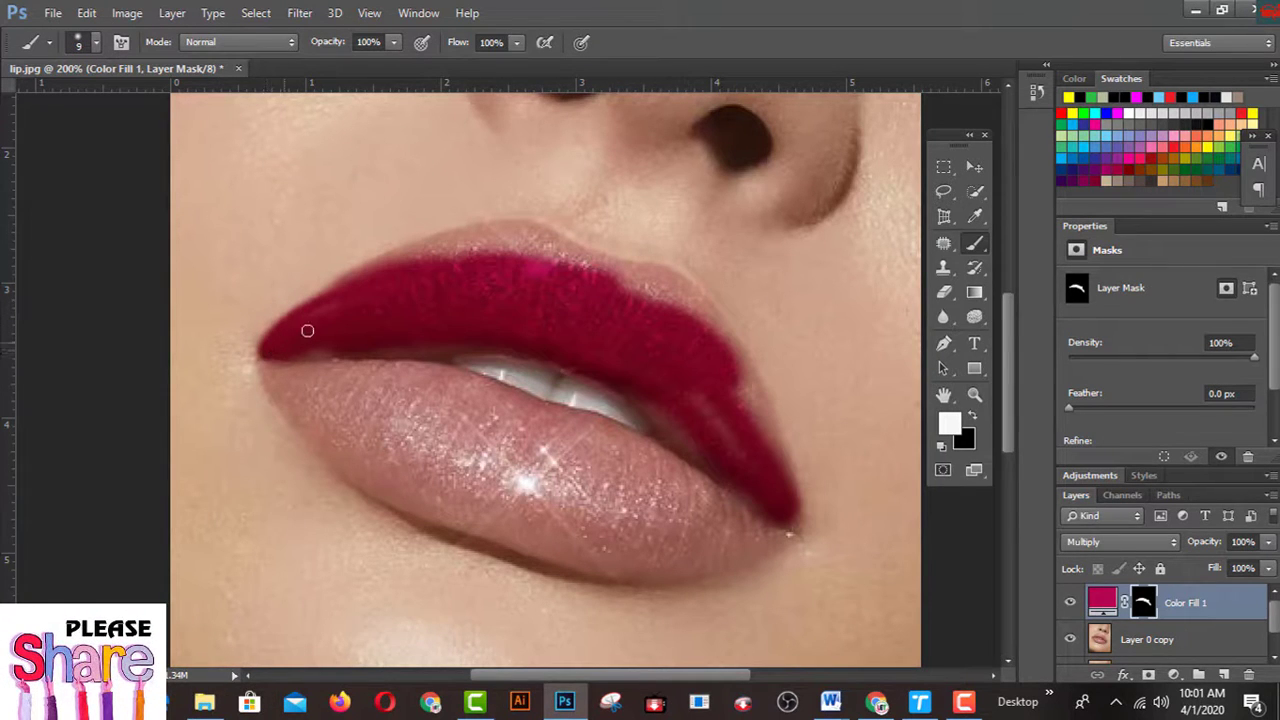
{"action": "mouse_move", "coordinate": [440, 255]}
{"action": "left_mouse_down"}
{"action": "mouse_move", "coordinate": [393, 260]}
{"action": "mouse_move", "coordinate": [331, 294]}
{"action": "left_mouse_up"}
{"action": "left_click_drag", "start_coordinate": [476, 259], "coordinate": [624, 281]}
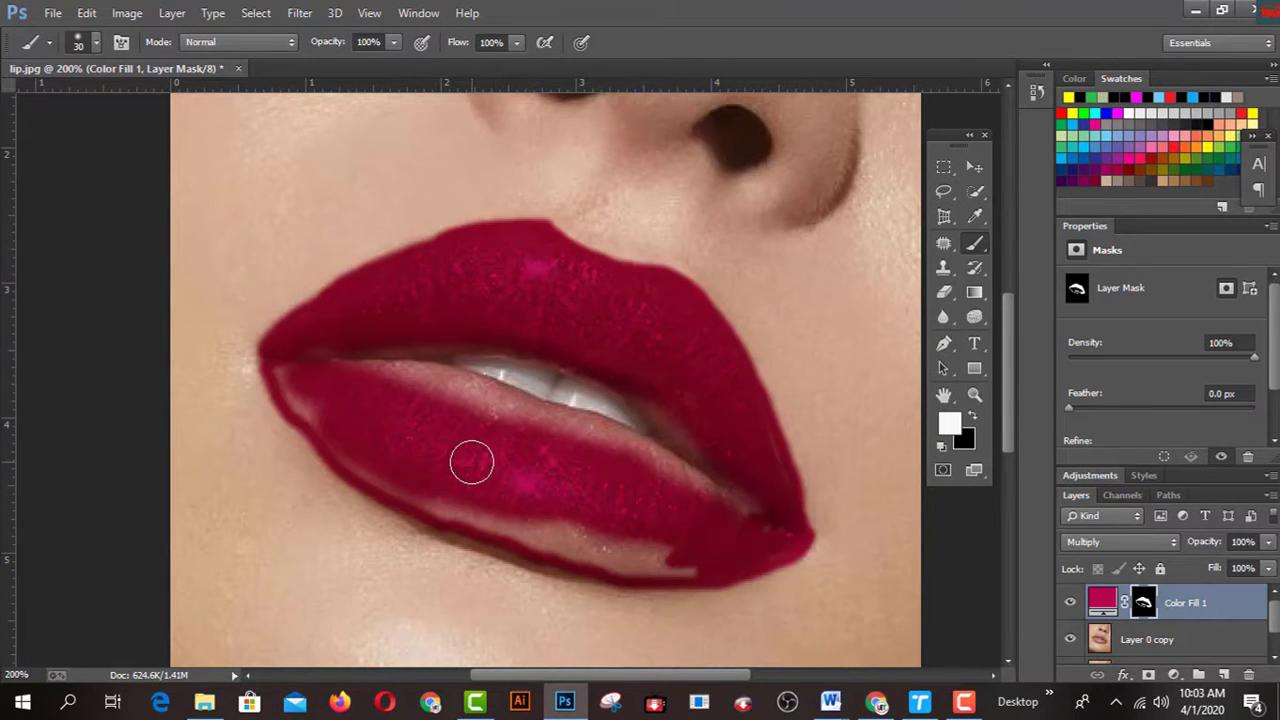
Step: Fill in the lower lip and the inner lip line on the mask in white, reducing the brush to 20 px
{"action": "left_click_drag", "start_coordinate": [575, 425], "coordinate": [403, 380]}
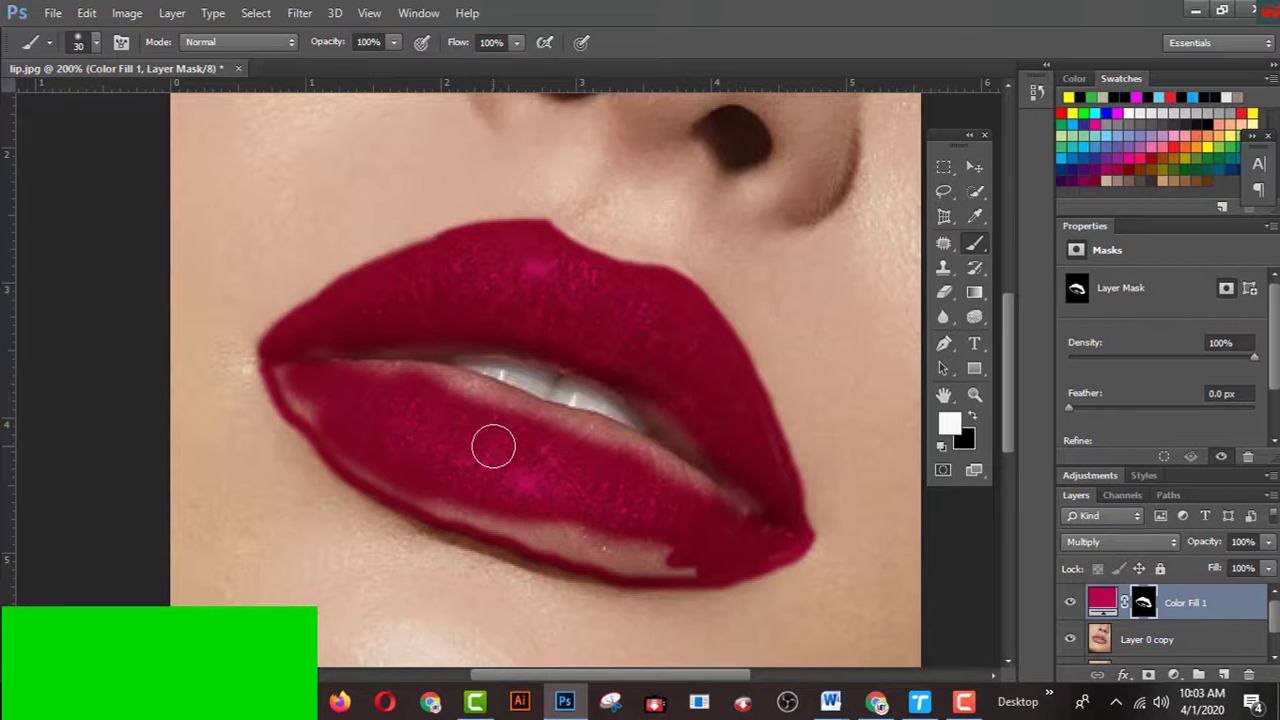
{"action": "key", "text": "bracketleft"}
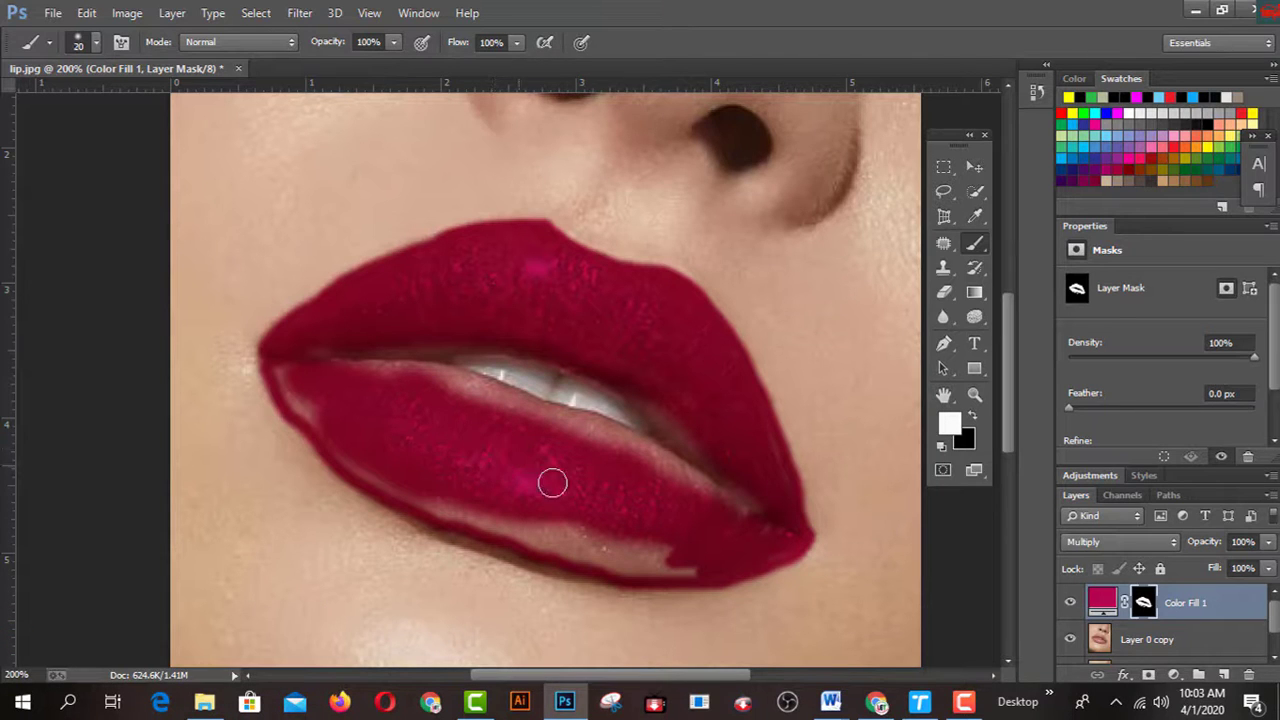
{"action": "mouse_move", "coordinate": [611, 529]}
{"action": "left_mouse_down"}
{"action": "mouse_move", "coordinate": [537, 504]}
{"action": "mouse_move", "coordinate": [601, 550]}
{"action": "mouse_move", "coordinate": [419, 496]}
{"action": "mouse_move", "coordinate": [700, 563]}
{"action": "mouse_move", "coordinate": [584, 550]}
{"action": "mouse_move", "coordinate": [680, 533]}
{"action": "mouse_move", "coordinate": [567, 508]}
{"action": "left_mouse_up"}
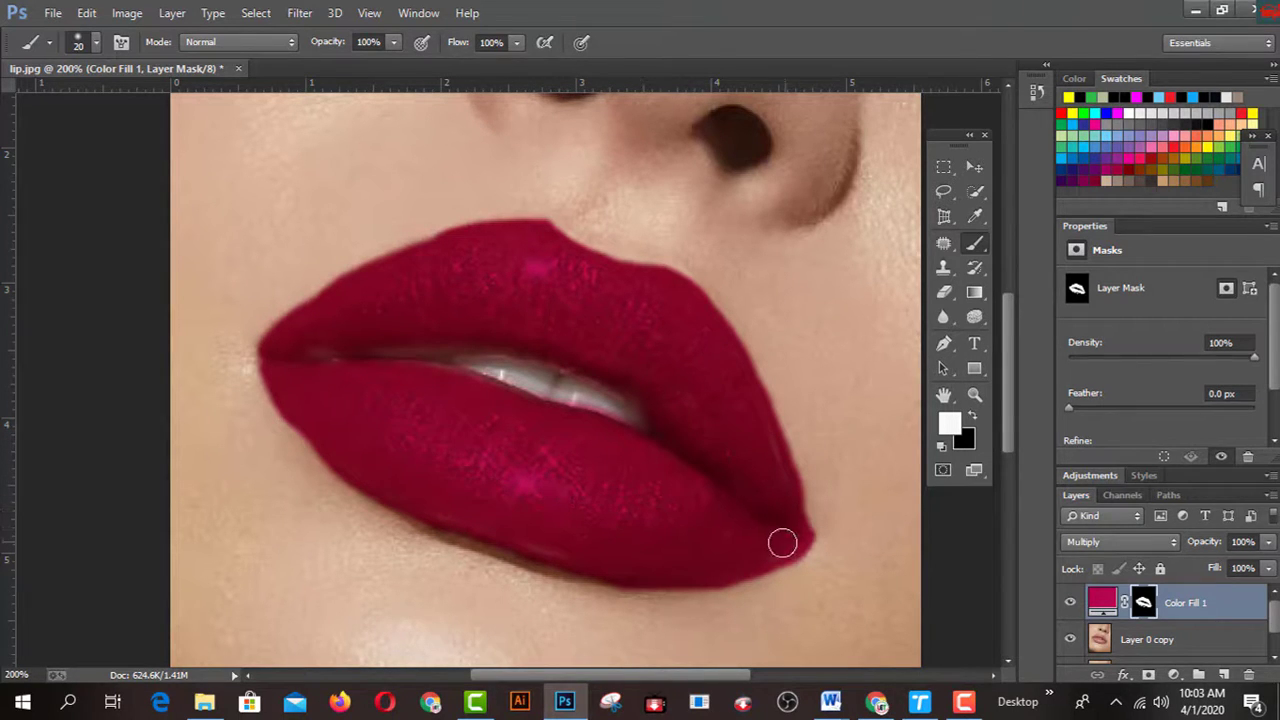
{"action": "left_click_drag", "start_coordinate": [595, 365], "coordinate": [385, 362]}
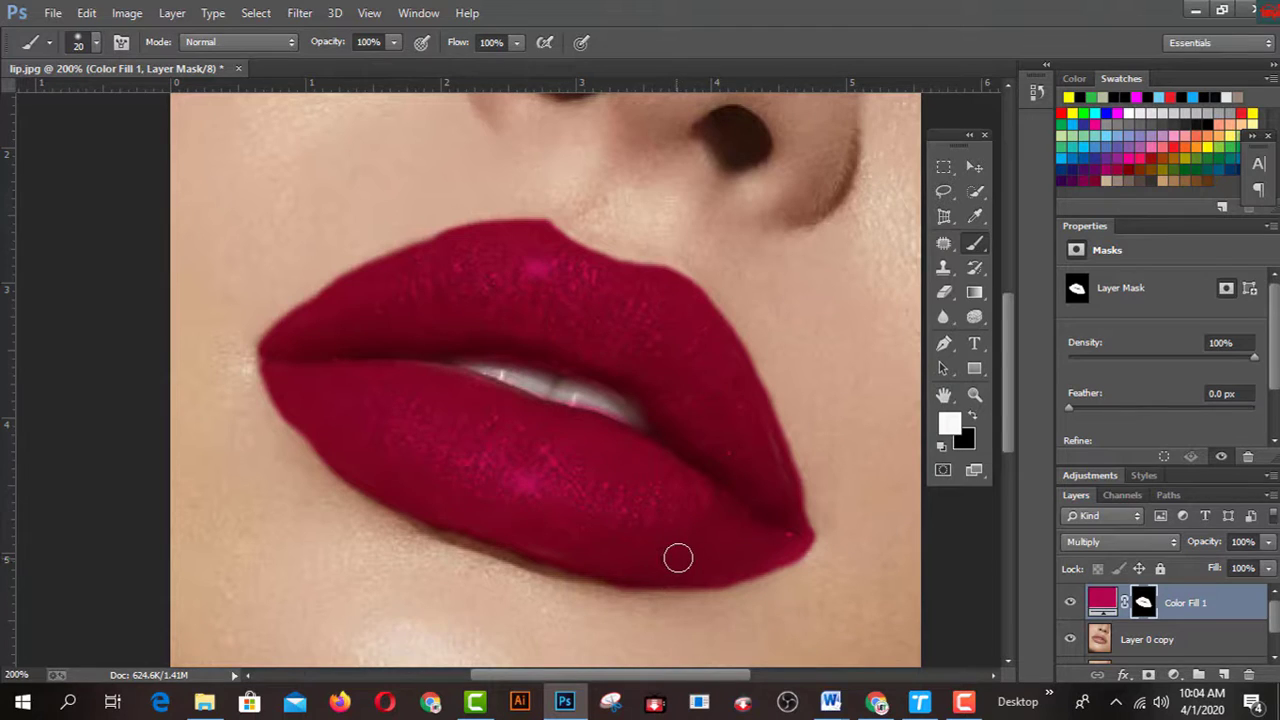
Step: Trim the colour spill around the outer mouth corner on the mask with a 10 px black brush
{"action": "key", "text": "x"}
{"action": "key", "text": "bracketleft"}
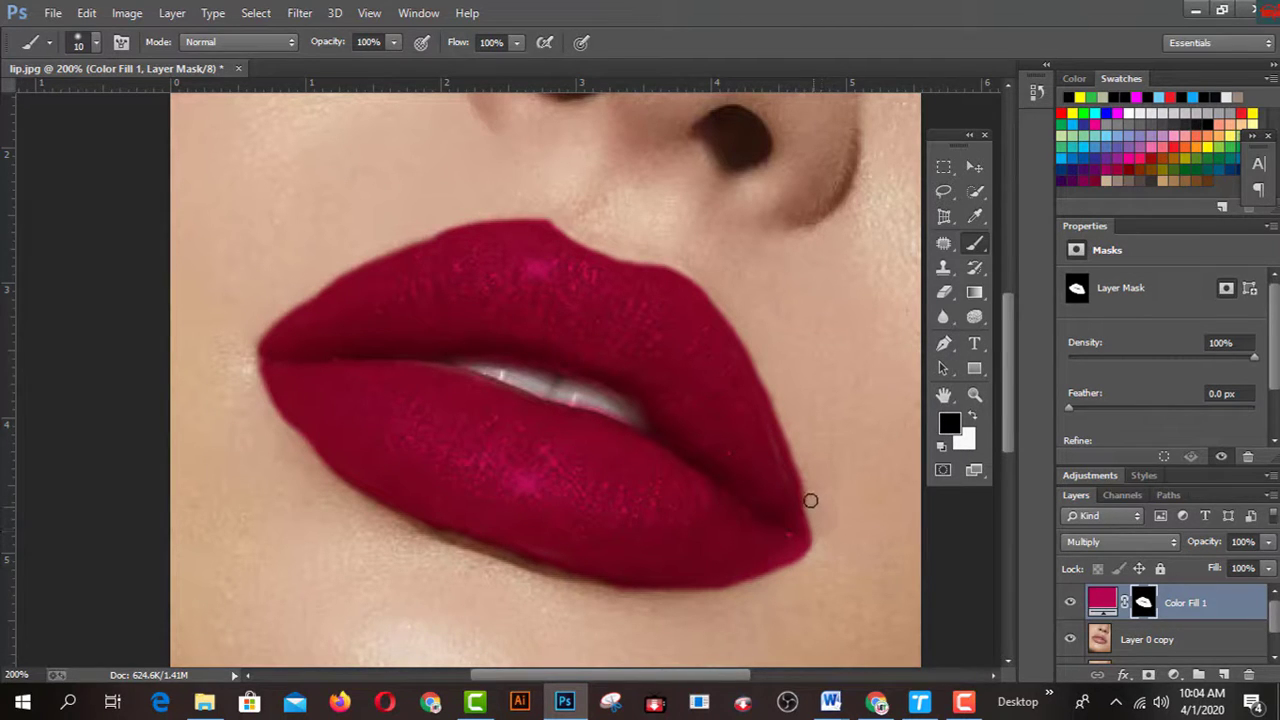
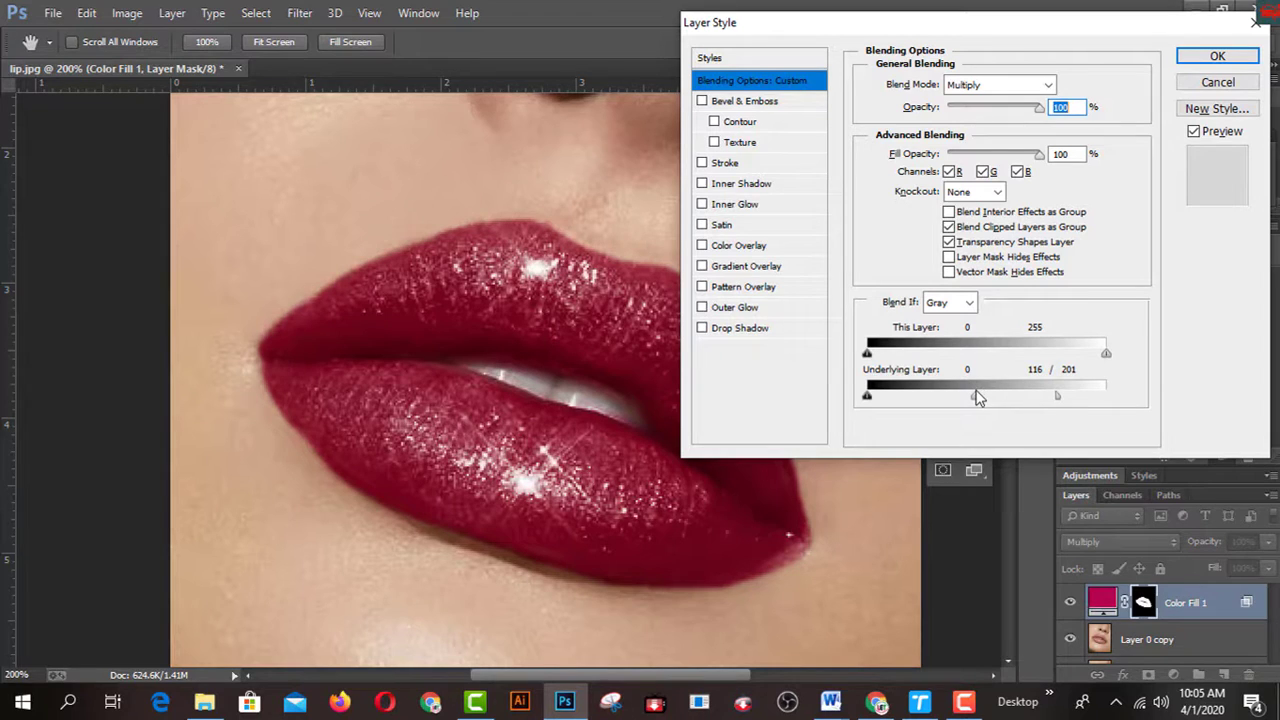
Step: Apply Blend If to the Color Fill 1 layer with the Underlying Layer highlight slider split at 116 / 201
{"action": "left_click", "coordinate": [1217, 56]}
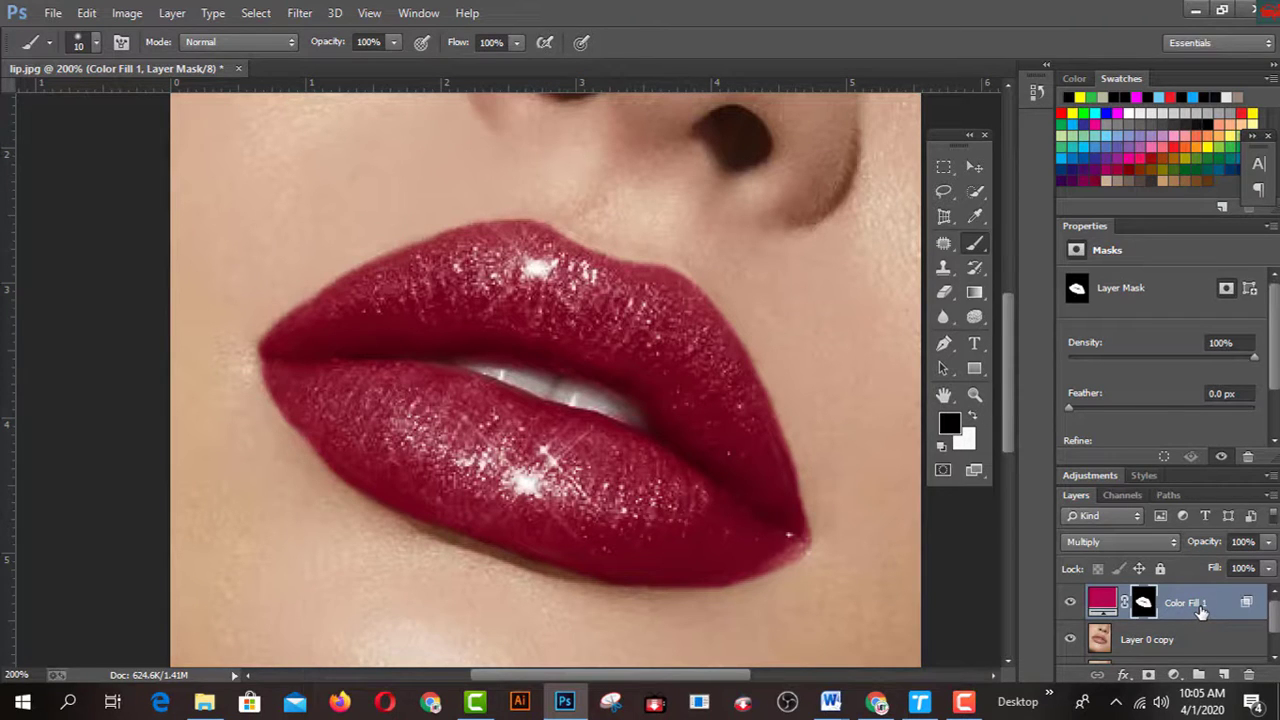
Step: Duplicate the Color Fill 1 layer and set the copy's blend mode to Screen
{"action": "key", "text": "ctrl+j"}
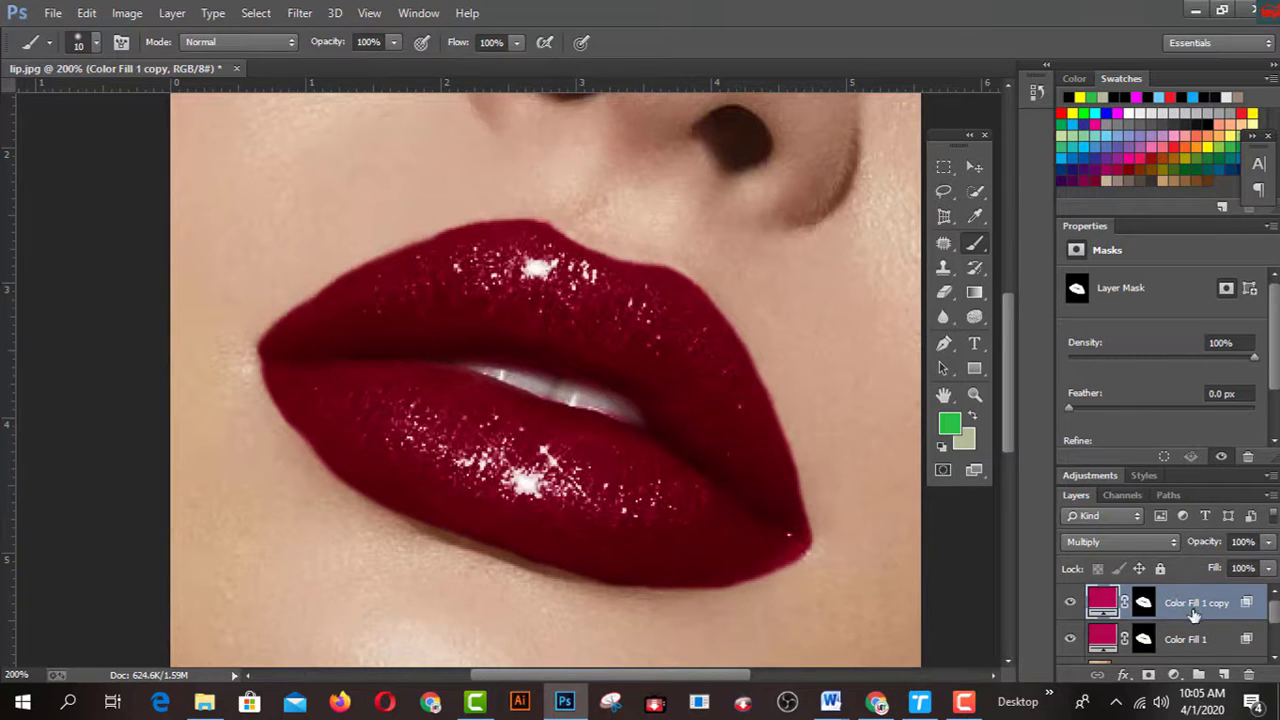
{"action": "left_click", "coordinate": [1175, 545]}
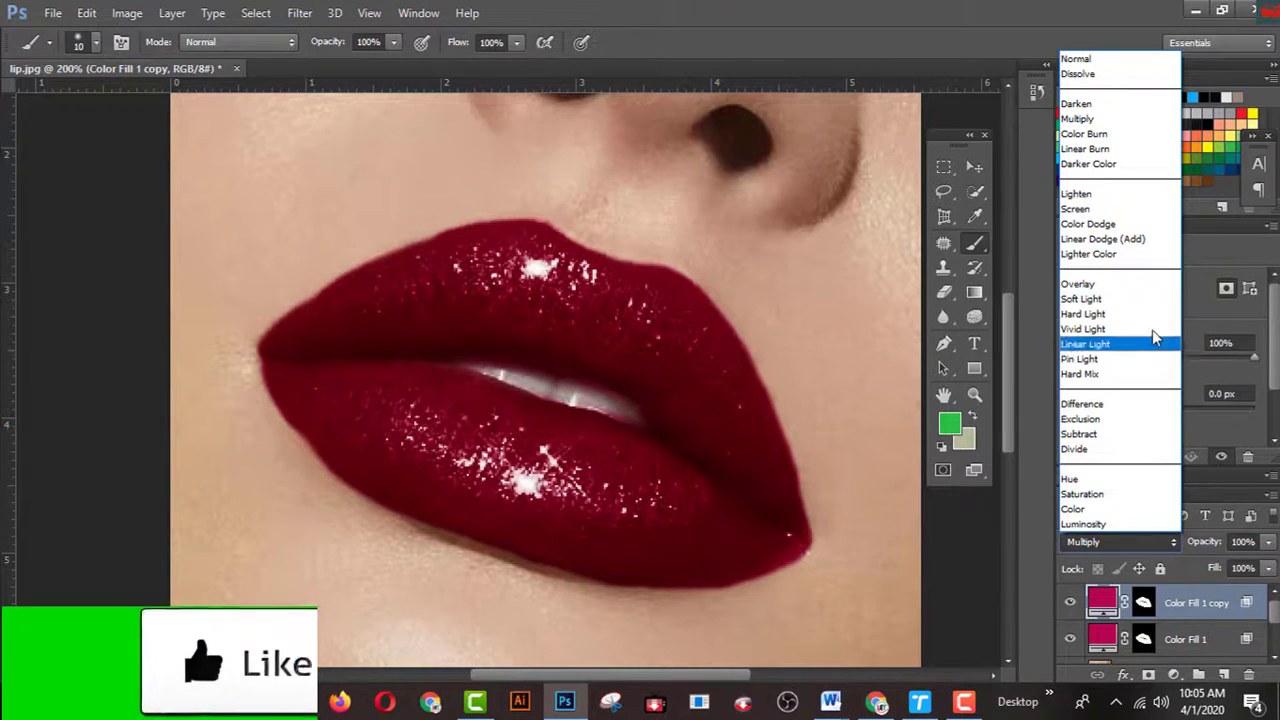
{"action": "left_click", "coordinate": [1088, 209]}
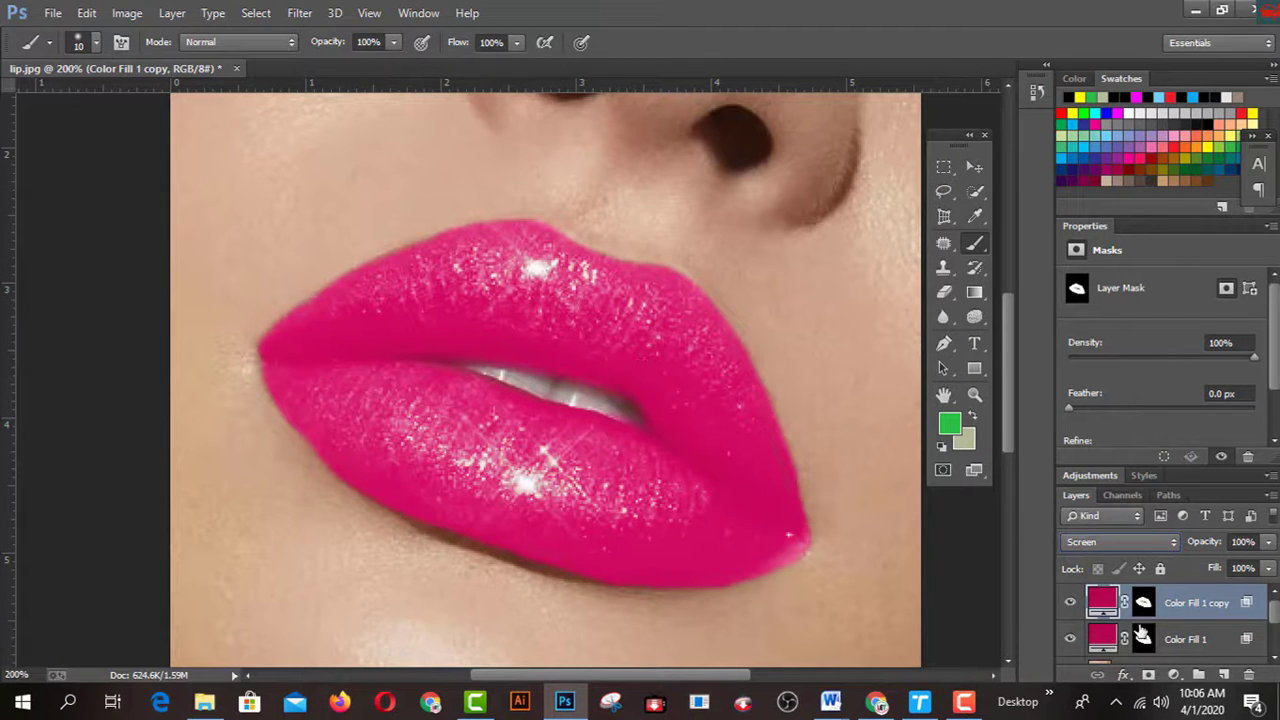
Step: Apply Blend If to the Color Fill 1 copy layer with Underlying Layer shadows at 178 and highlights split at 163 / 201
{"action": "right_click", "coordinate": [1180, 612]}
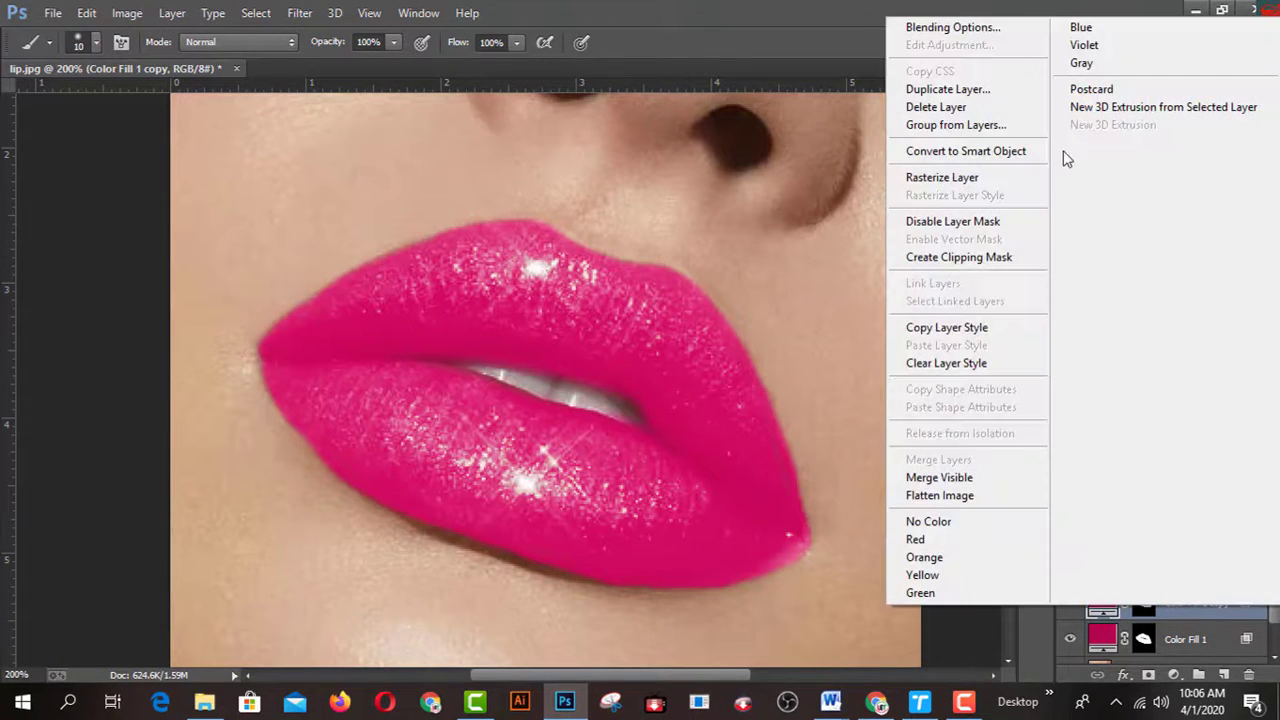
{"action": "left_click", "coordinate": [990, 28]}
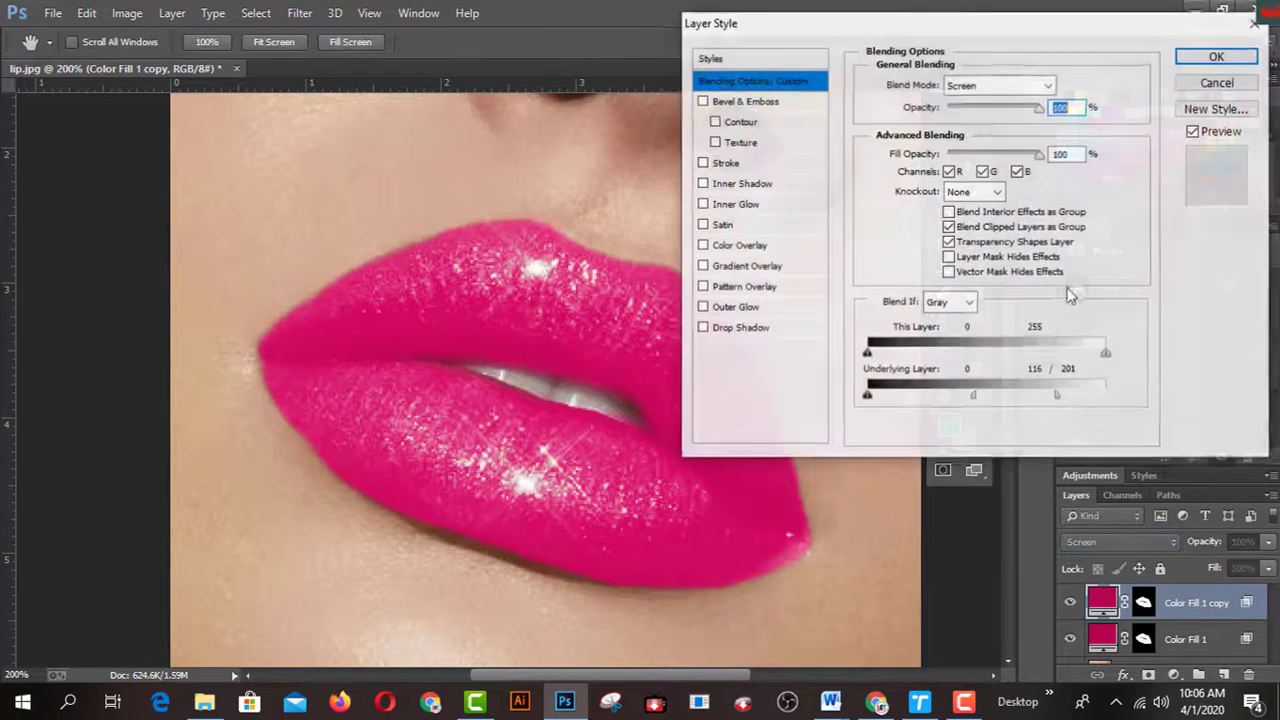
{"action": "left_click_drag", "start_coordinate": [1043, 33], "coordinate": [1109, 31]}
{"action": "left_click_drag", "start_coordinate": [946, 401], "coordinate": [1033, 400]}
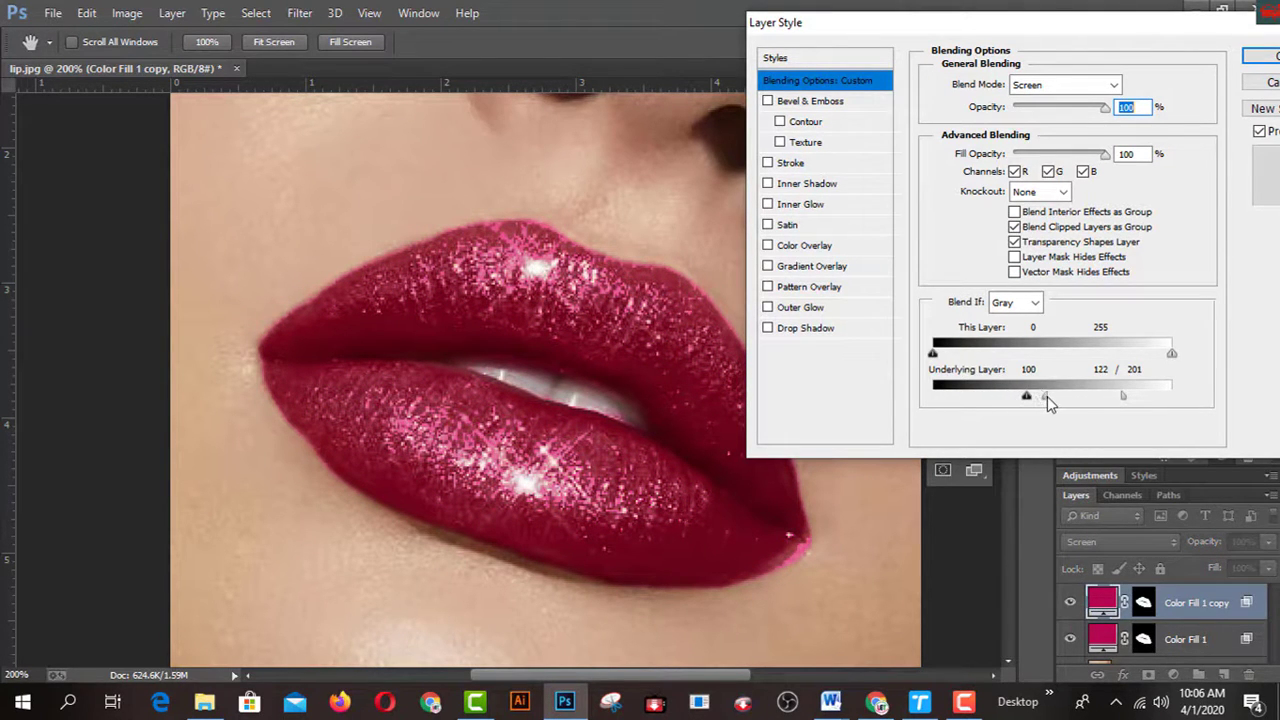
{"action": "left_click_drag", "start_coordinate": [1026, 401], "coordinate": [1054, 402]}
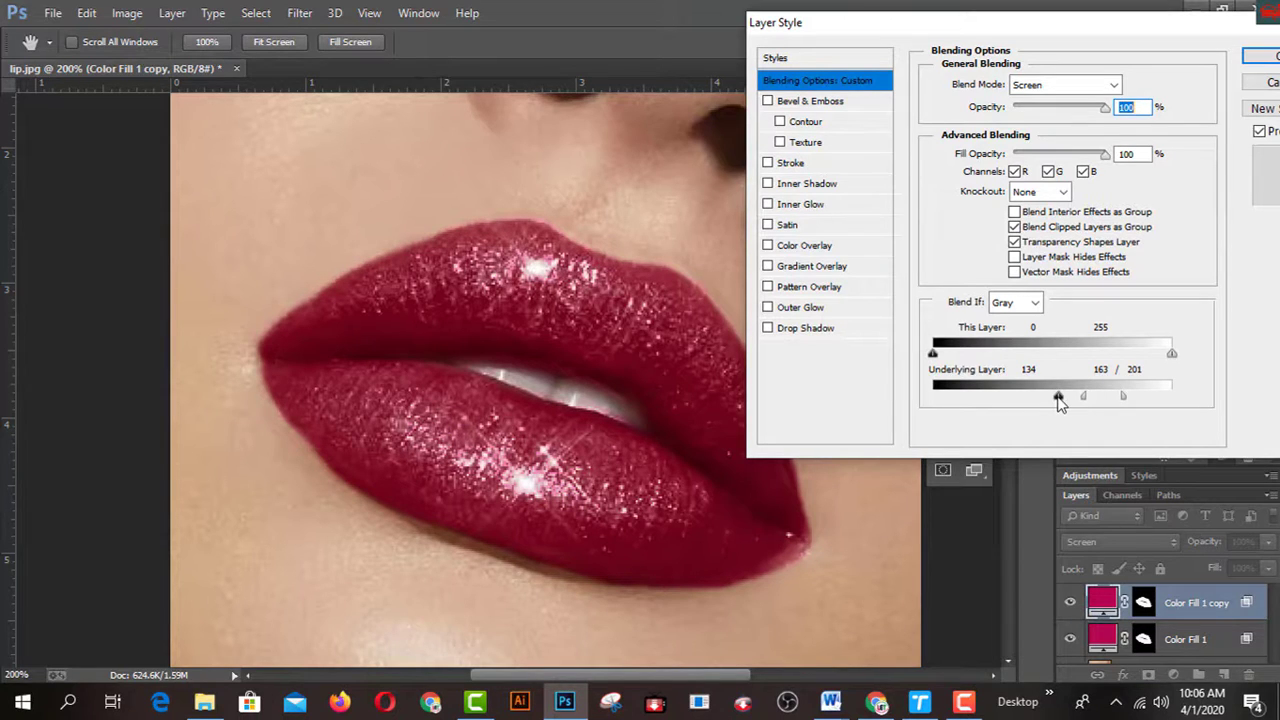
{"action": "left_click_drag", "start_coordinate": [1060, 400], "coordinate": [1105, 402]}
{"action": "left_click_drag", "start_coordinate": [1063, 397], "coordinate": [1101, 398]}
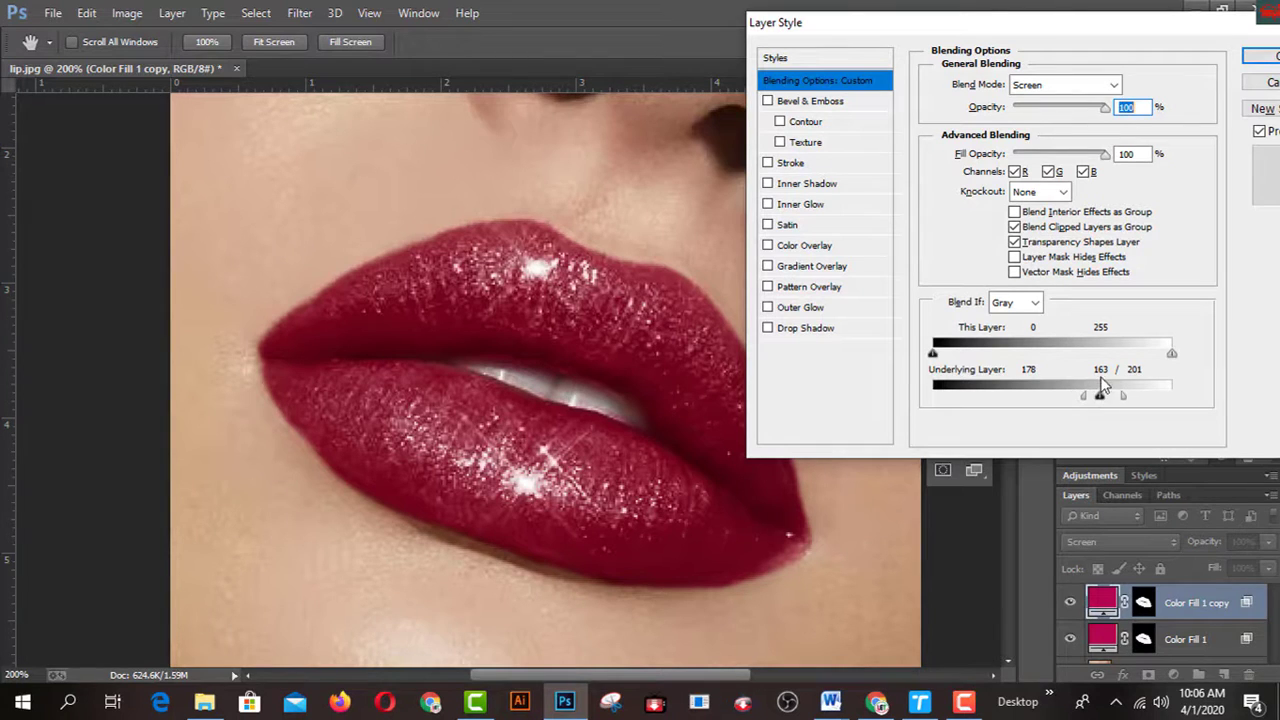
{"action": "left_click_drag", "start_coordinate": [1116, 35], "coordinate": [827, 63]}
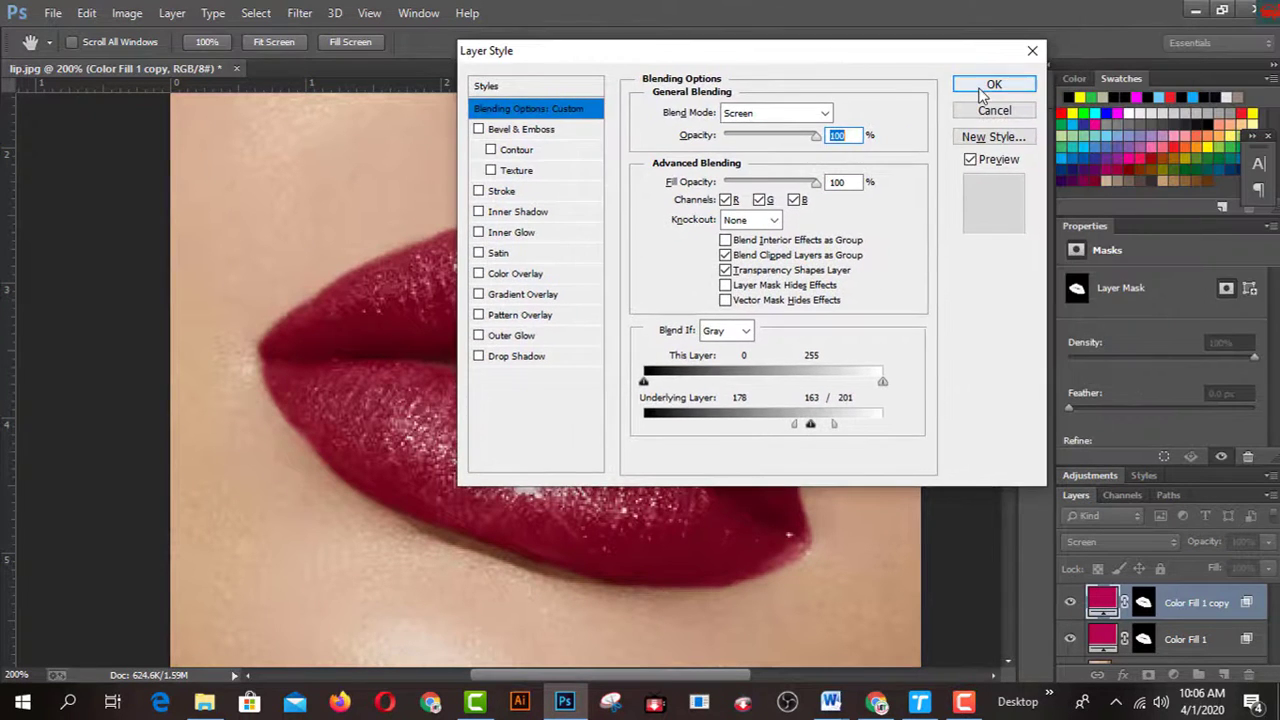
{"action": "left_click", "coordinate": [990, 86]}
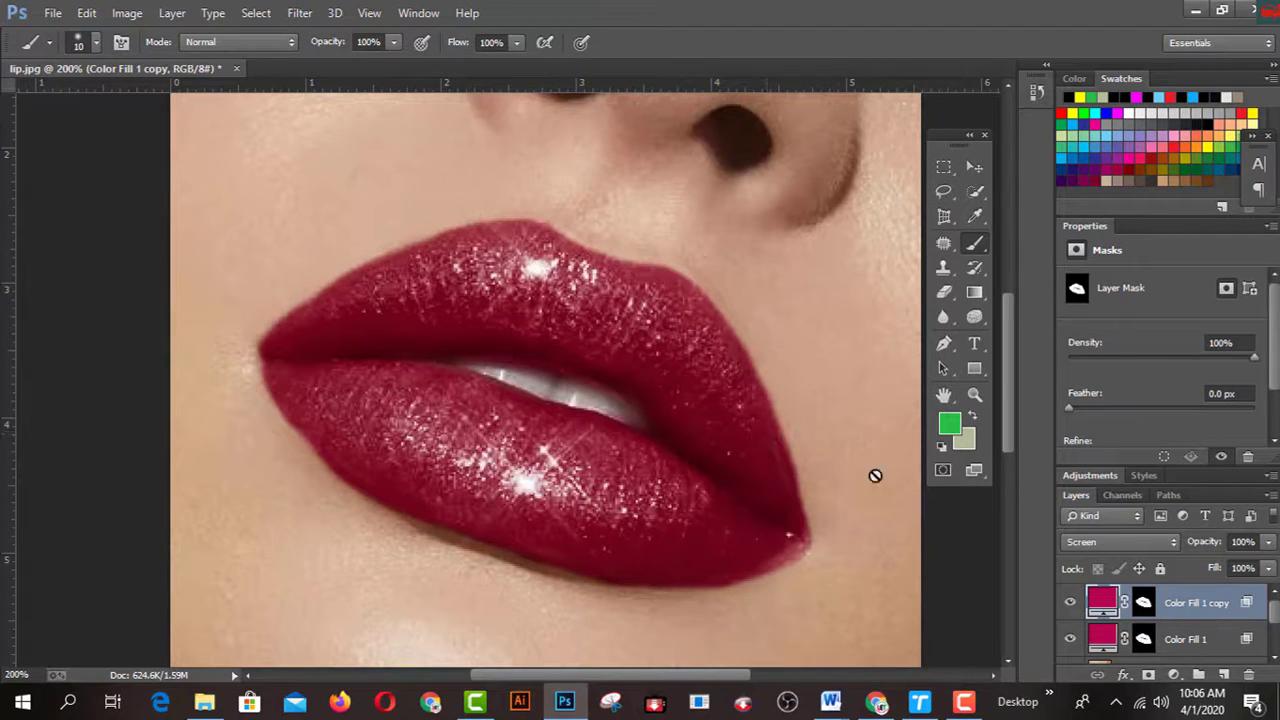
Step: Compare the lips with the Color Fill 1 layer hidden and shown, and check the whole photo at 50% zoom
{"action": "scroll", "coordinate": [874, 474], "scroll_direction": "down", "scroll_amount": 3}
{"action": "scroll", "coordinate": [1189, 640], "scroll_direction": "down", "scroll_amount": 3}
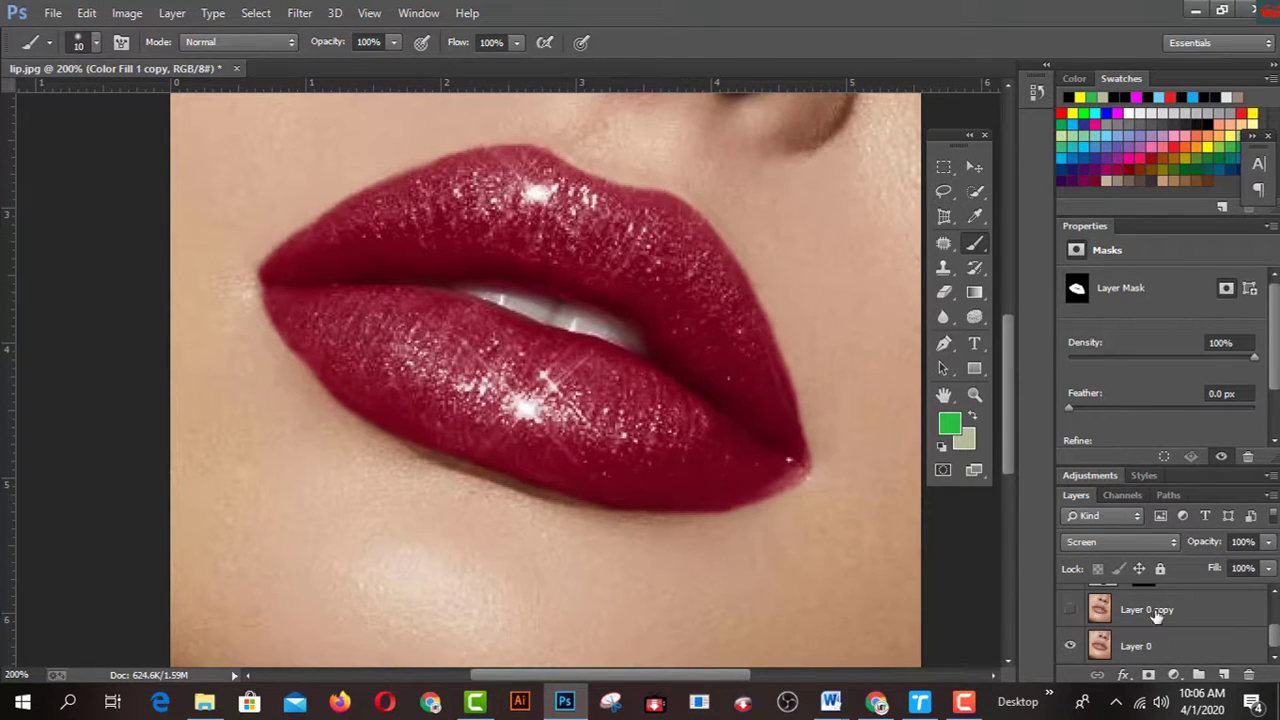
{"action": "scroll", "coordinate": [1155, 617], "scroll_direction": "up", "scroll_amount": 2}
{"action": "left_click", "coordinate": [1071, 638]}
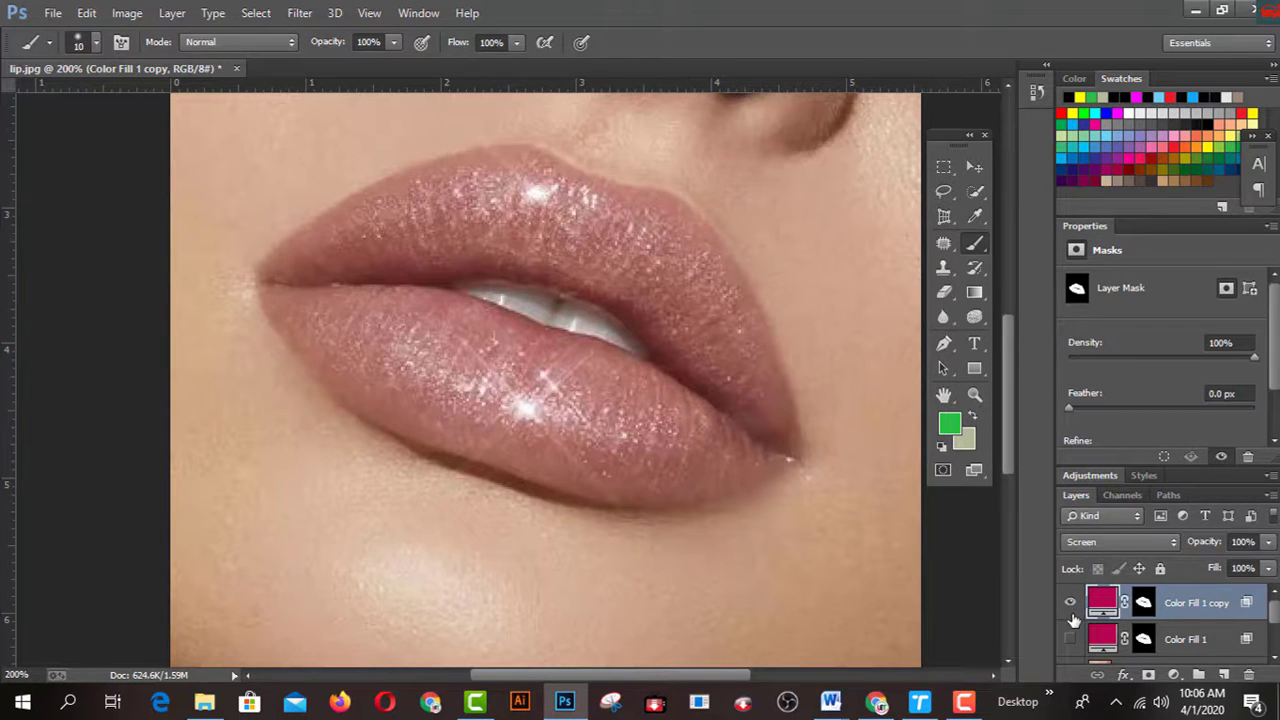
{"action": "scroll", "coordinate": [1081, 638], "scroll_direction": "down", "scroll_amount": 2}
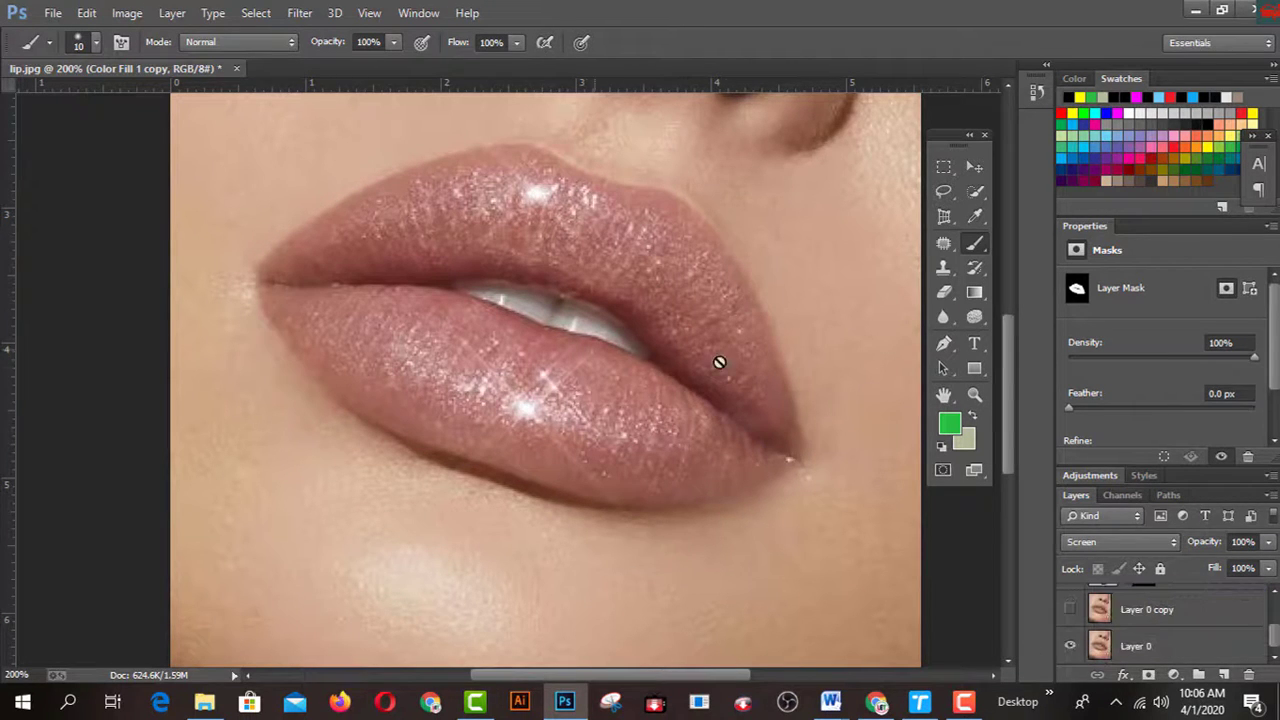
{"action": "scroll", "coordinate": [1174, 635], "scroll_direction": "up", "scroll_amount": 2}
{"action": "left_click", "coordinate": [1071, 640]}
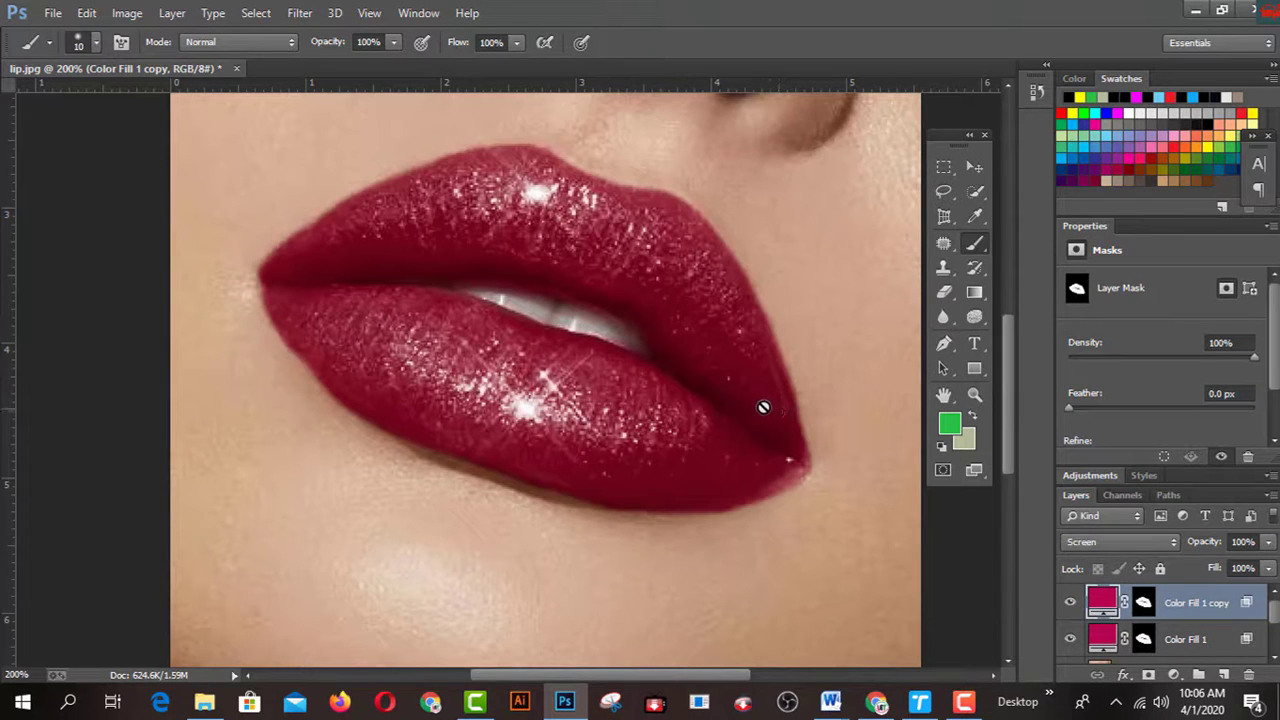
{"action": "scroll", "coordinate": [763, 408], "scroll_direction": "up", "scroll_amount": 1}
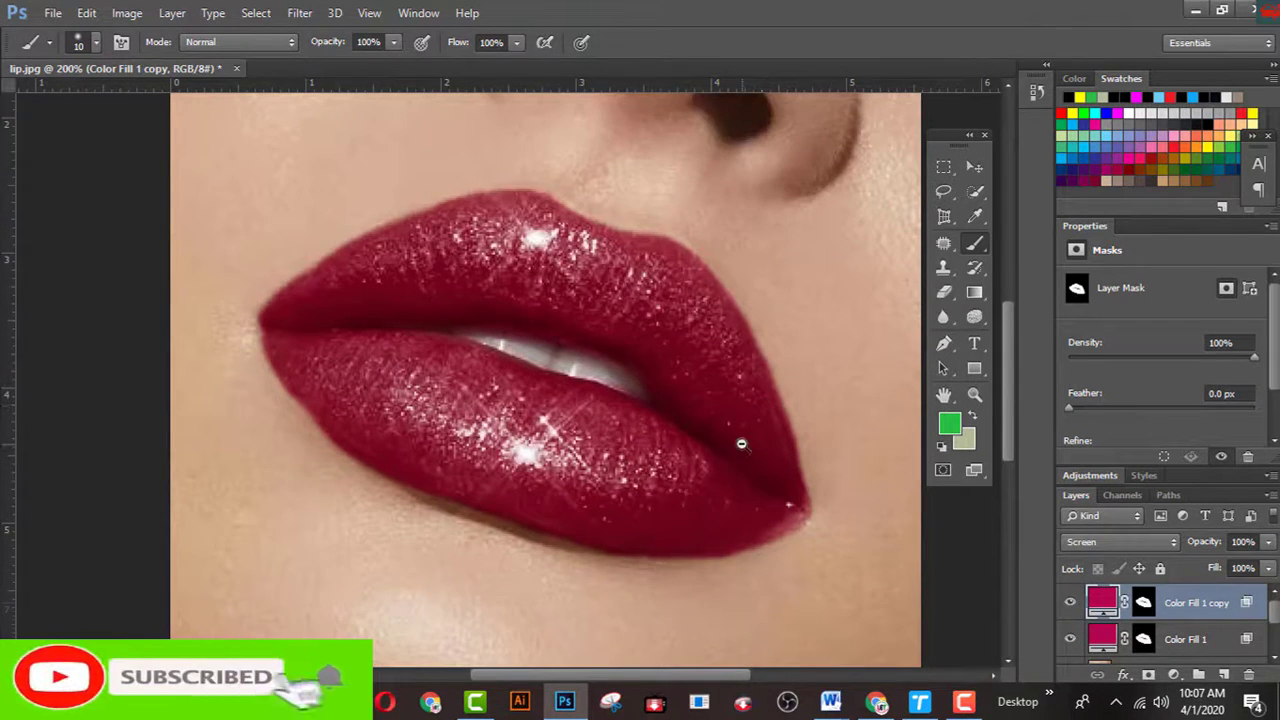
{"action": "left_click", "coordinate": [626, 451], "text": "ctrl+alt"}
{"action": "left_click", "coordinate": [622, 451], "text": "ctrl+alt"}
{"action": "left_click", "coordinate": [614, 451], "text": "ctrl+alt"}
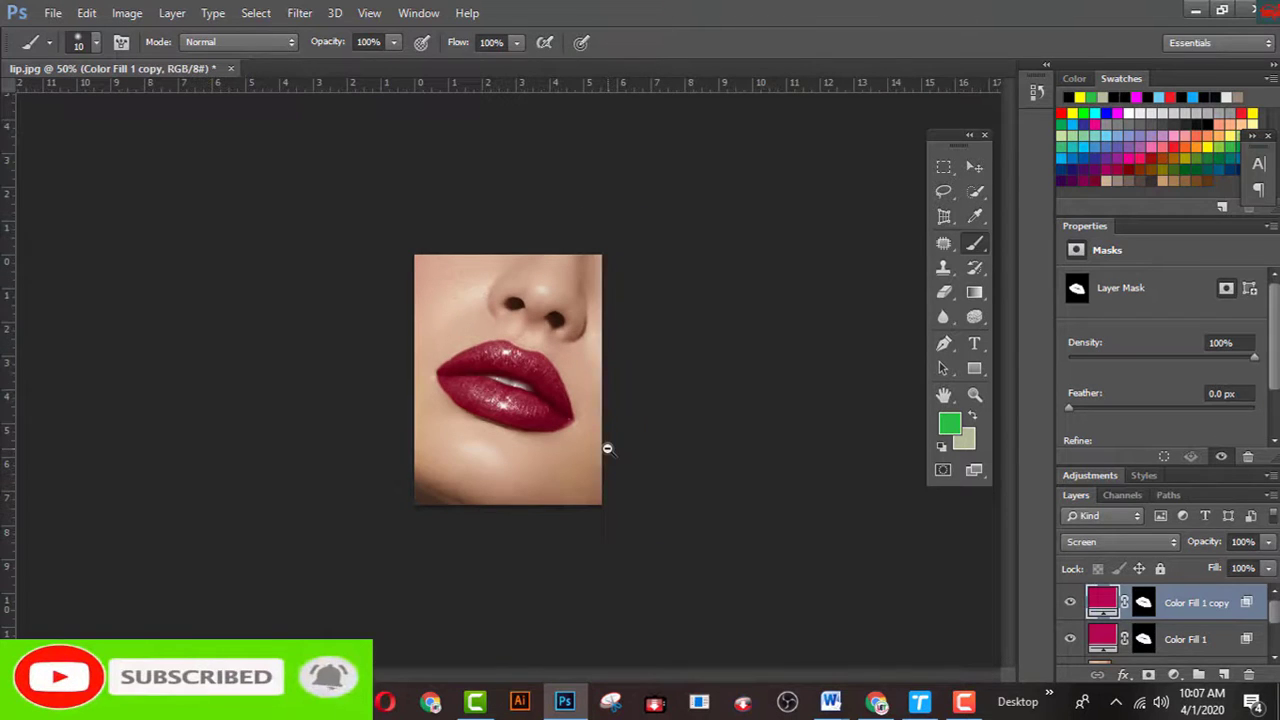
Step: Save a JPEG copy of the image to the Desktop under a new file name, with Medium quality 5 and Progressive format
{"action": "left_click", "coordinate": [52, 13]}
{"action": "left_click", "coordinate": [72, 188]}
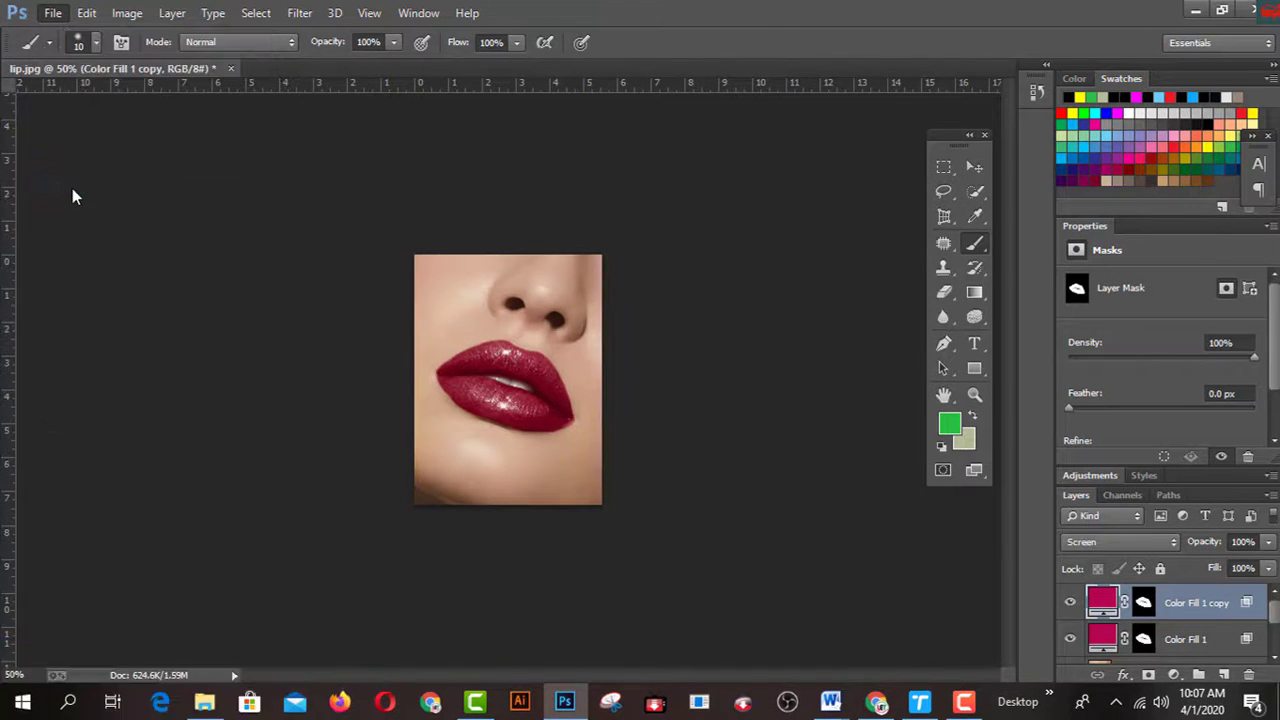
{"action": "left_click", "coordinate": [271, 491]}
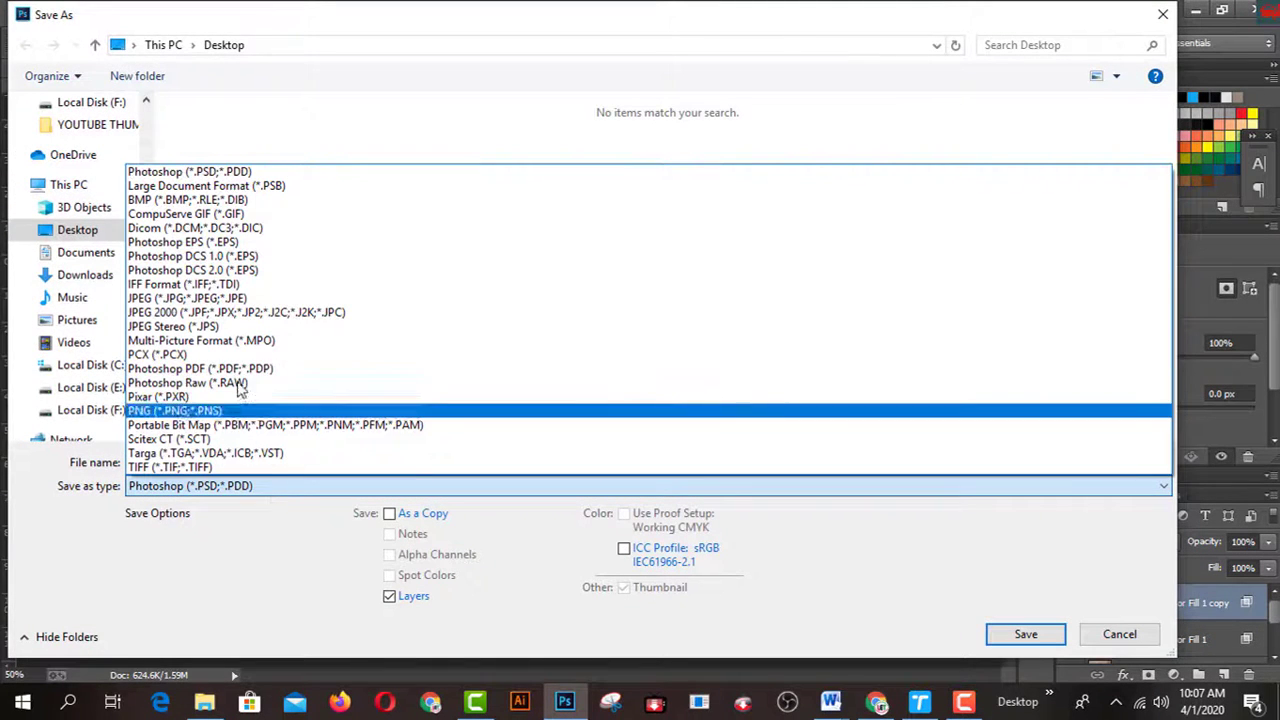
{"action": "left_click", "coordinate": [240, 300]}
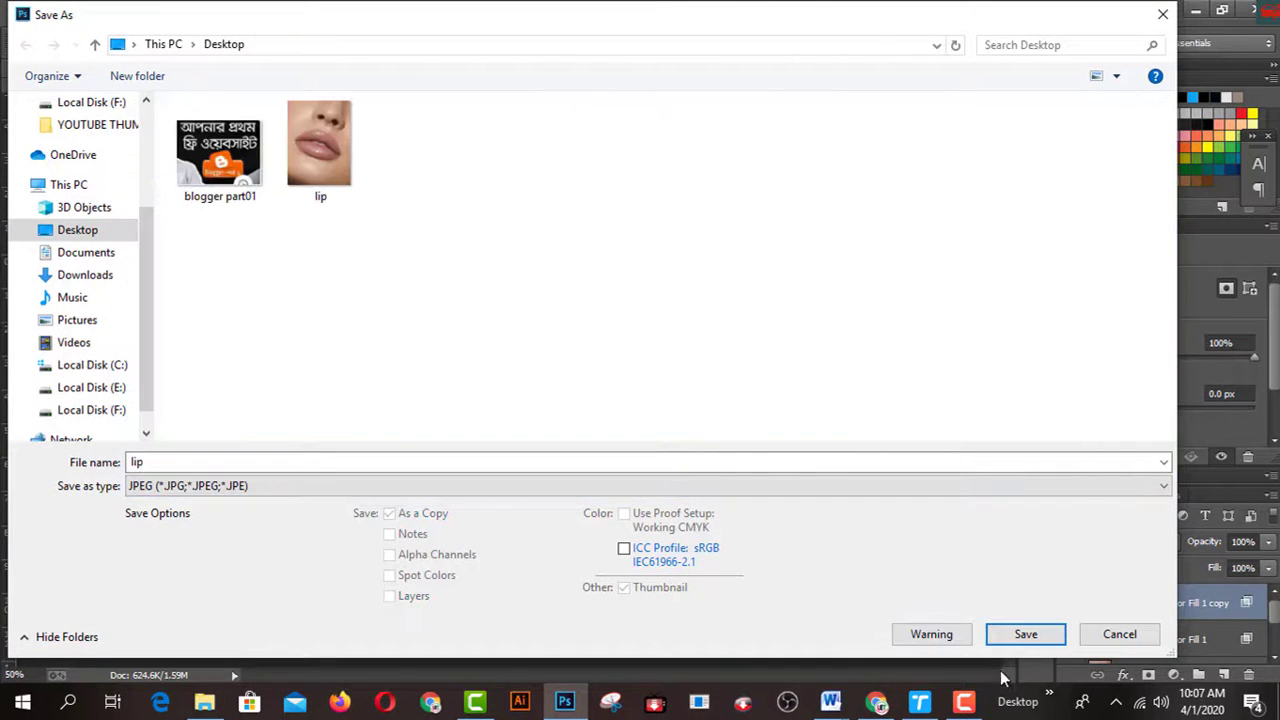
{"action": "left_click", "coordinate": [1029, 645]}
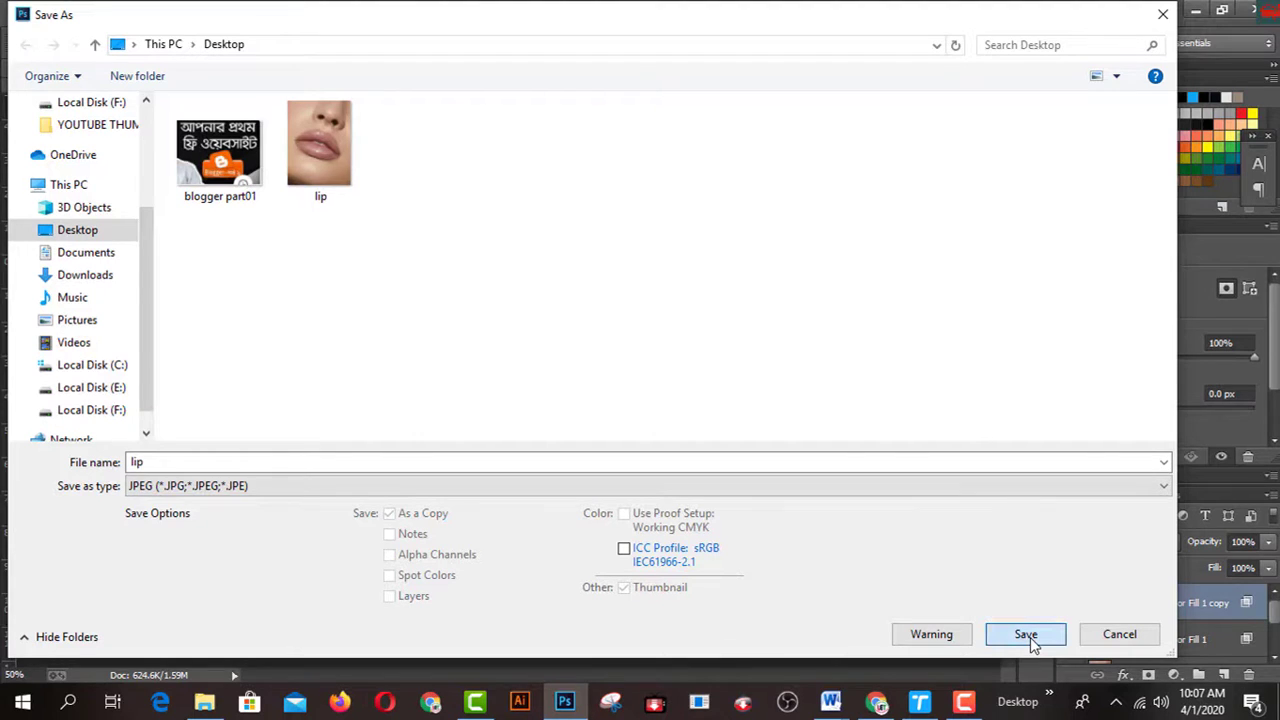
{"action": "double_click", "coordinate": [171, 459]}
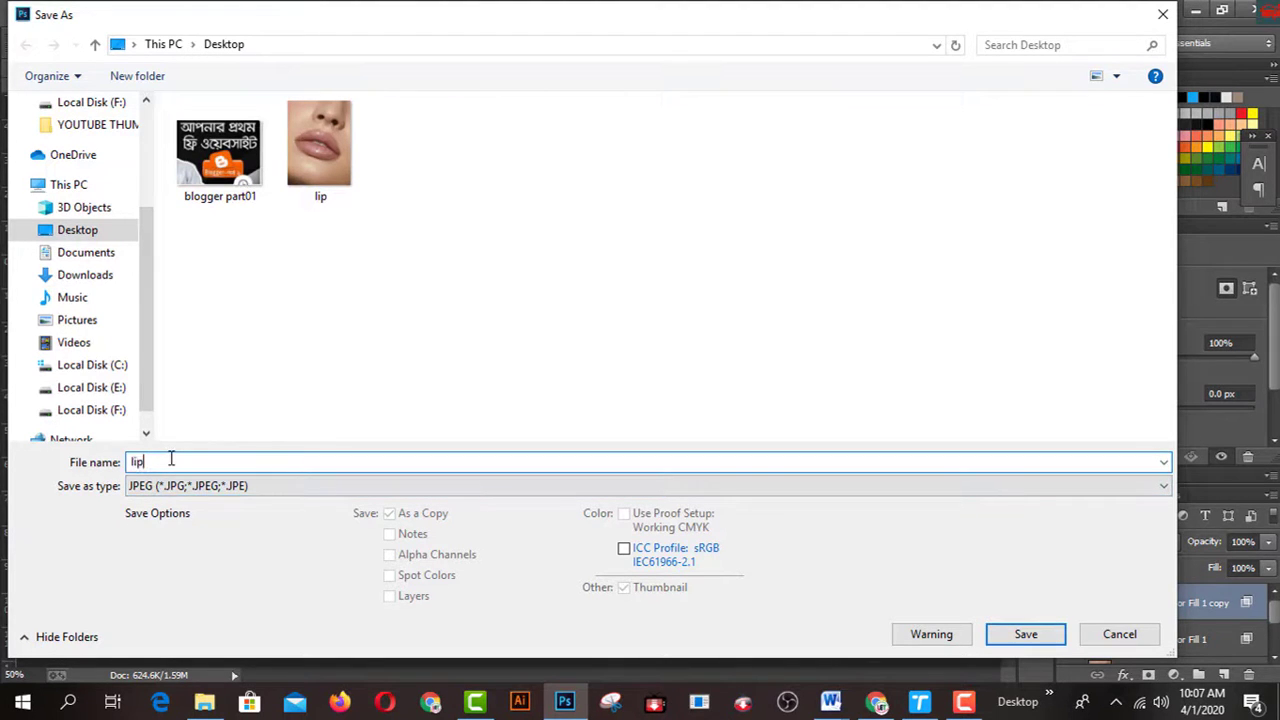
{"action": "left_click", "coordinate": [1031, 638]}
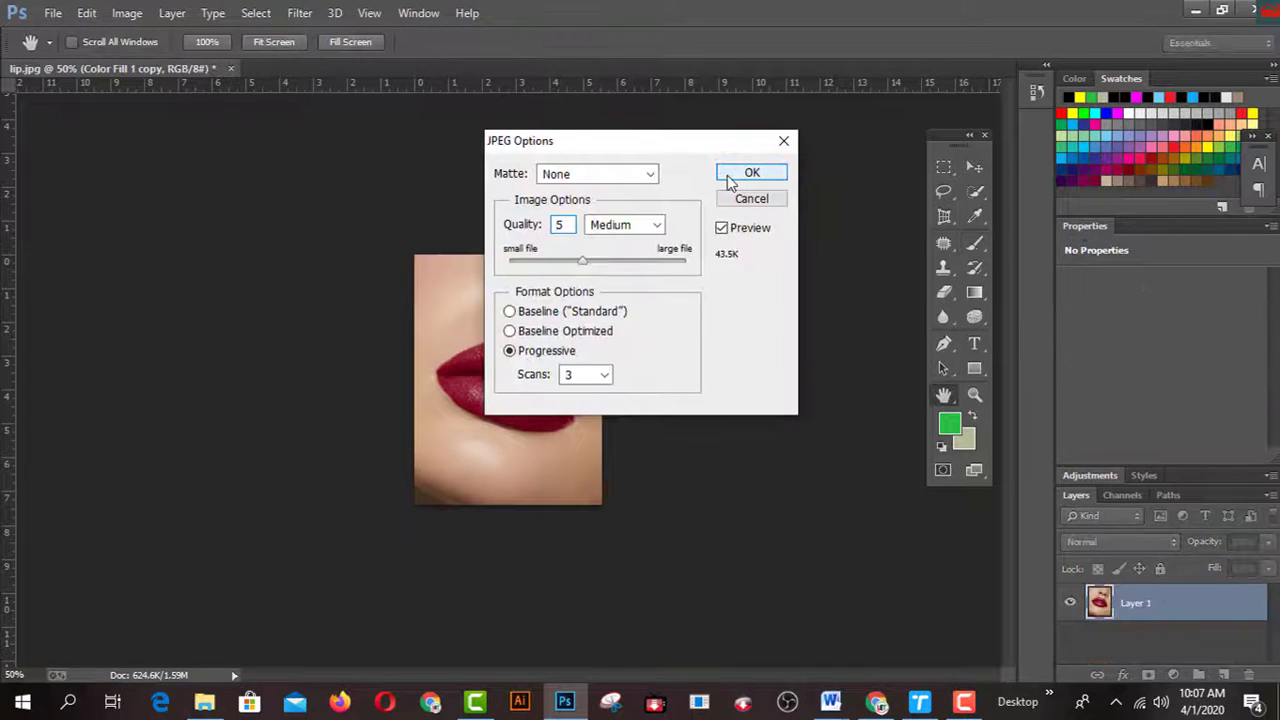
{"action": "left_click", "coordinate": [751, 173]}
Step: Save the layered document to the Desktop as lip2 in Photoshop PSD format with Layers kept, accepting the format options
{"action": "left_click", "coordinate": [974, 395]}
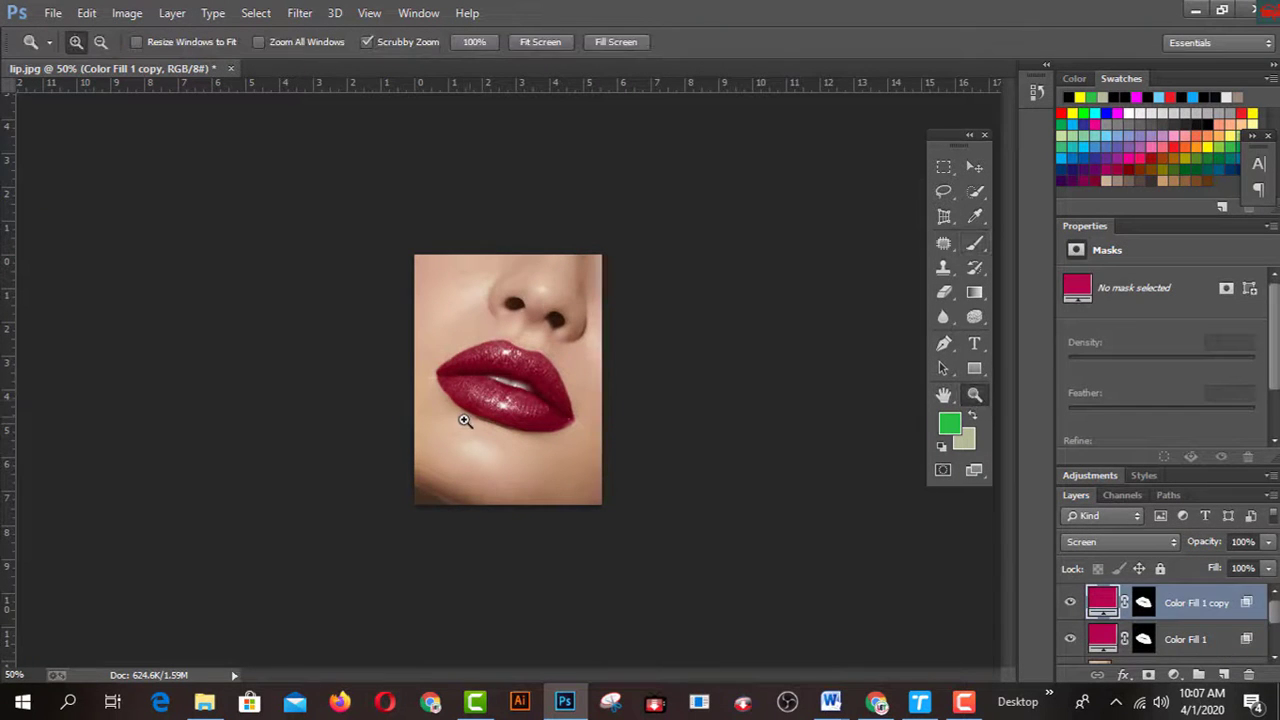
{"action": "left_click_drag", "start_coordinate": [465, 420], "coordinate": [569, 435]}
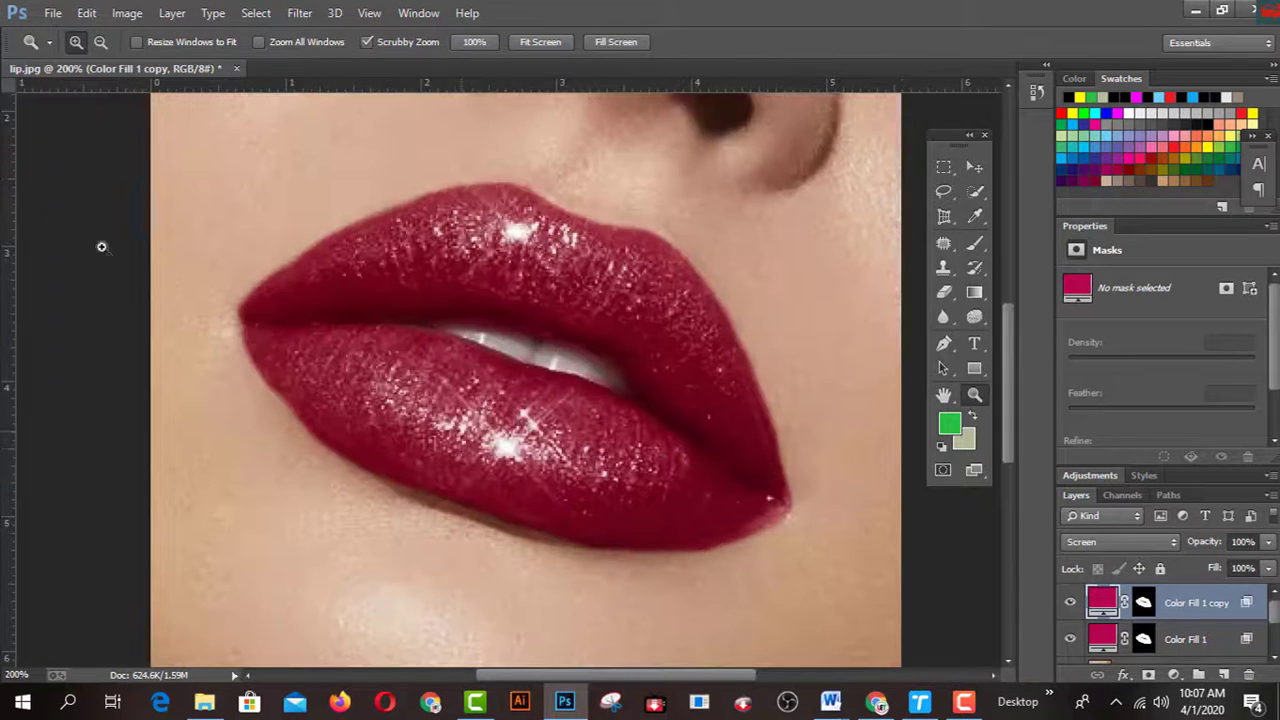
{"action": "left_click", "coordinate": [54, 14]}
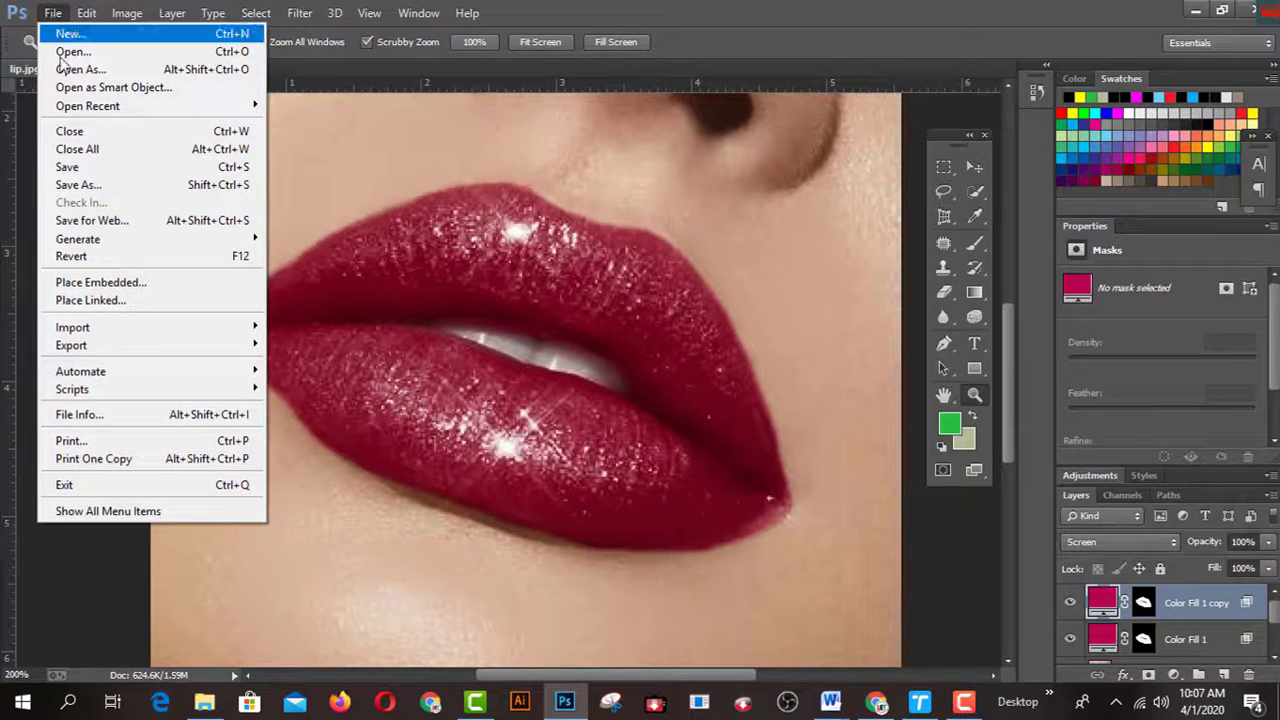
{"action": "left_click", "coordinate": [52, 188]}
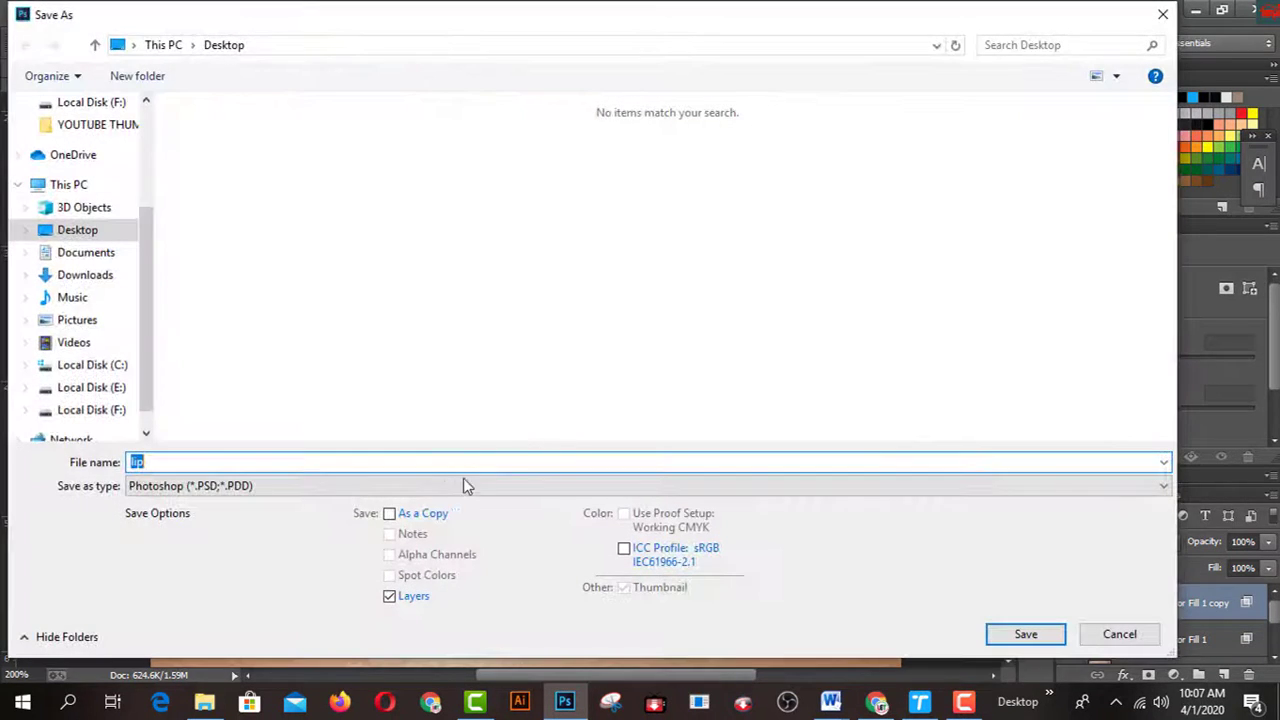
{"action": "left_click", "coordinate": [224, 488]}
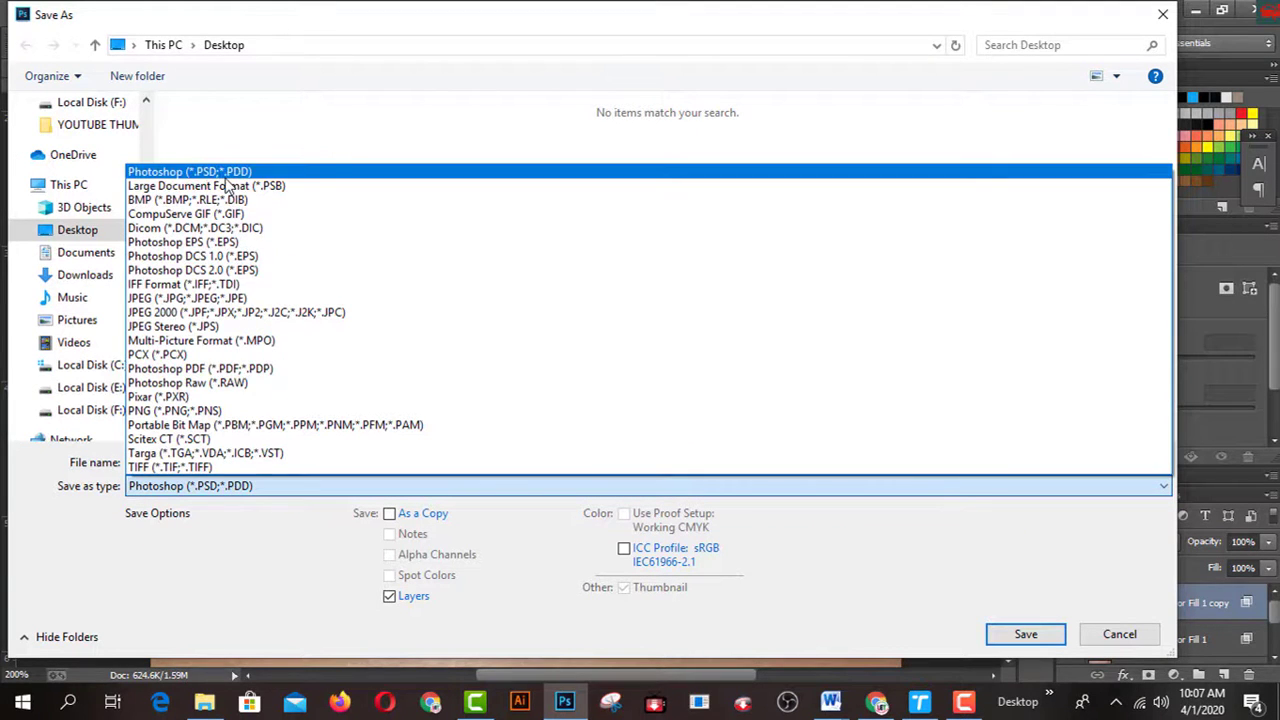
{"action": "key", "text": "Escape"}
{"action": "left_click", "coordinate": [172, 464]}
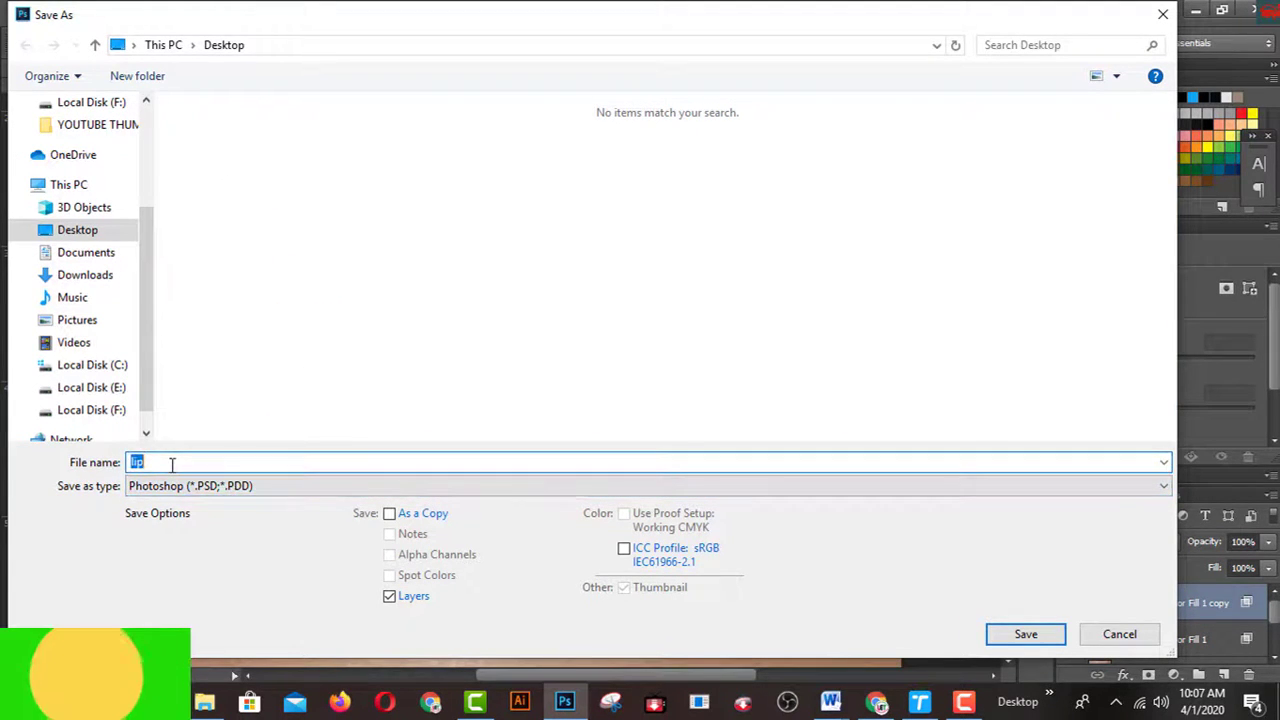
{"action": "left_click", "coordinate": [172, 462]}
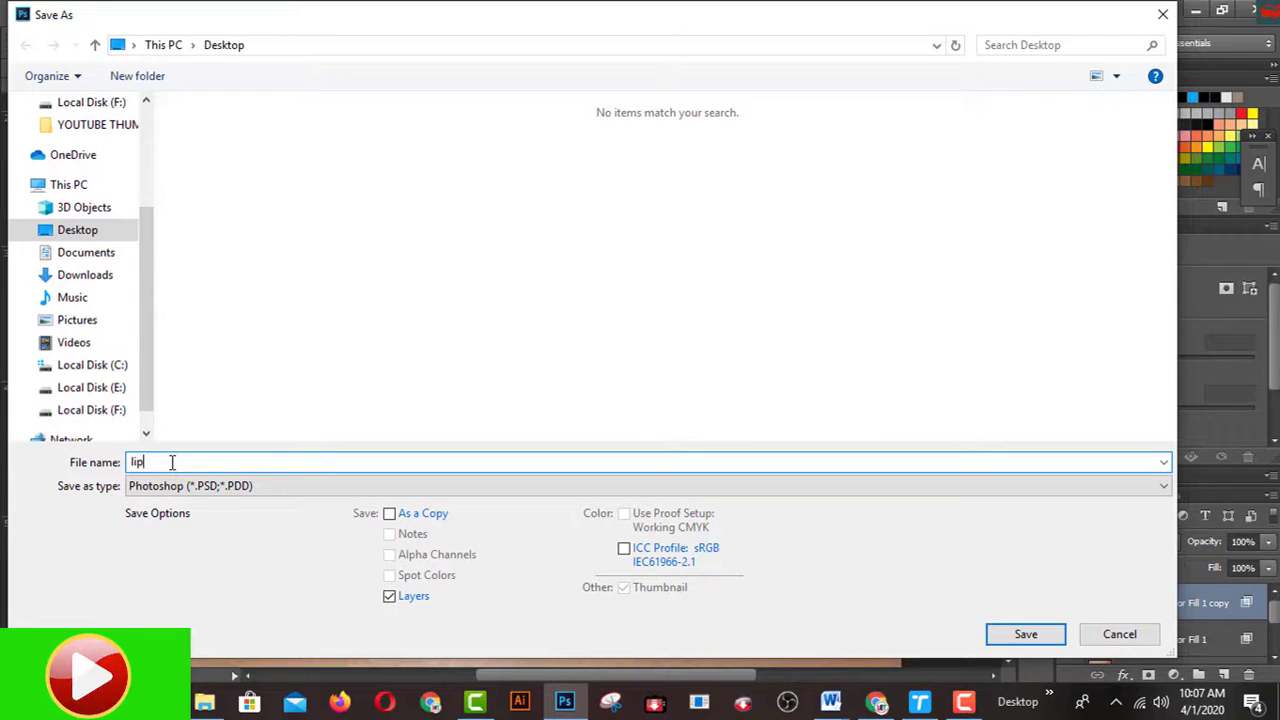
{"action": "left_click", "coordinate": [1000, 635]}
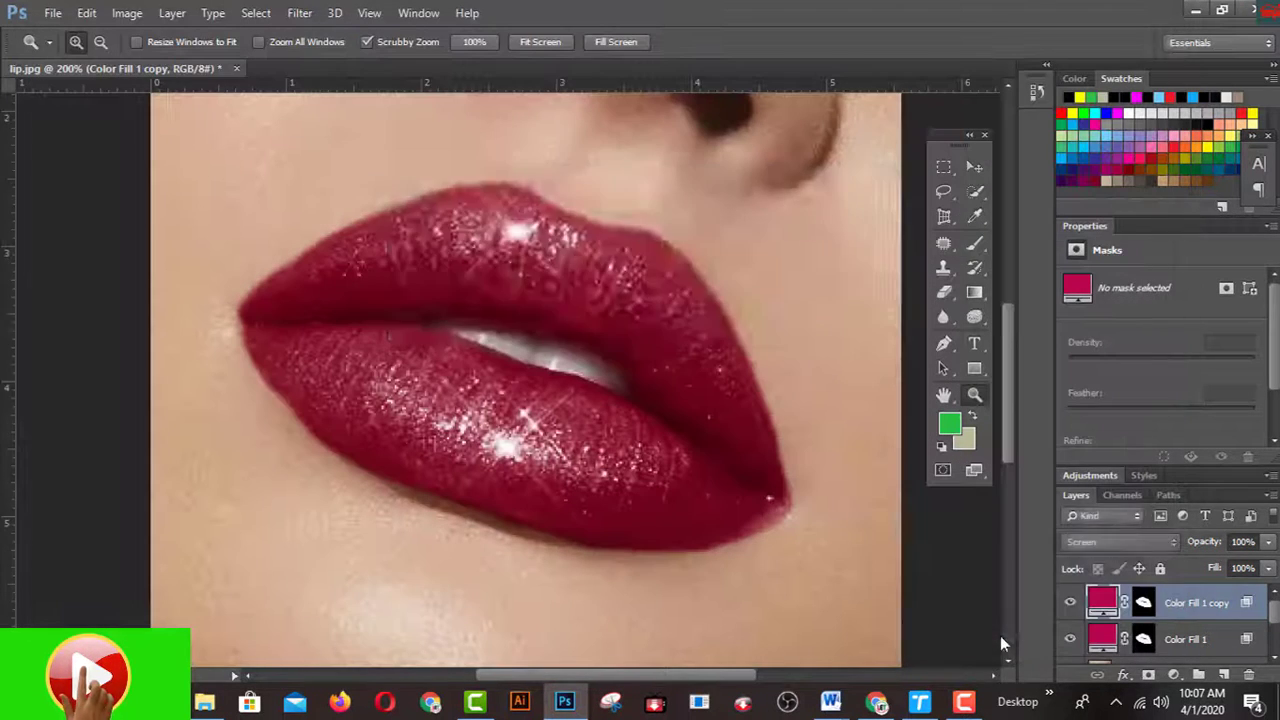
{"action": "left_click", "coordinate": [832, 212]}
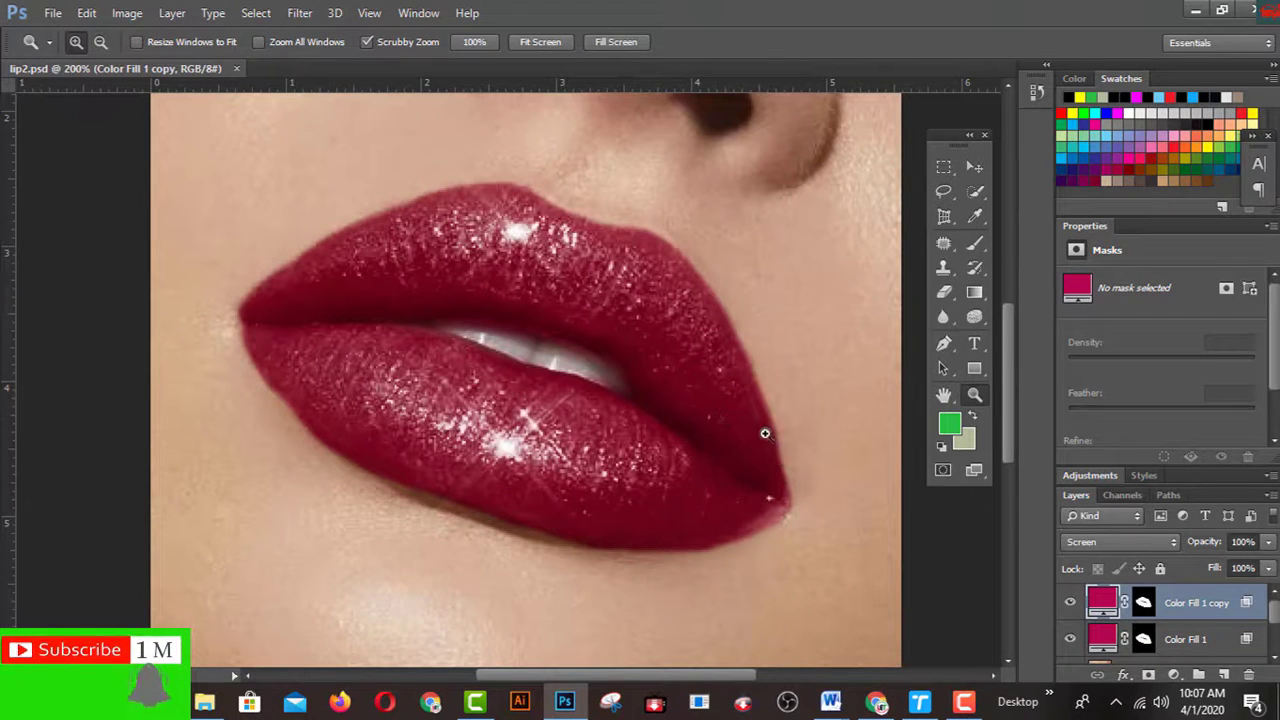
Step: Switch to Chrome to view the YouTube channel's playlists page
{"action": "left_click", "coordinate": [876, 703]}
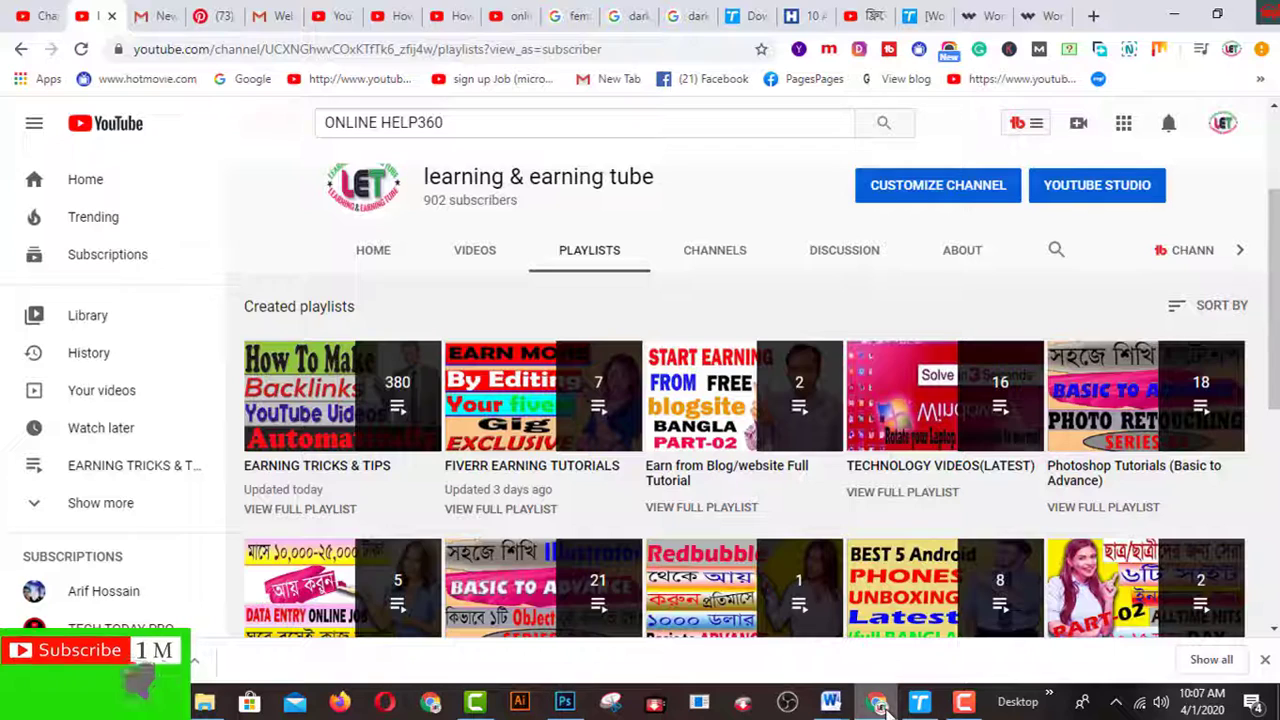